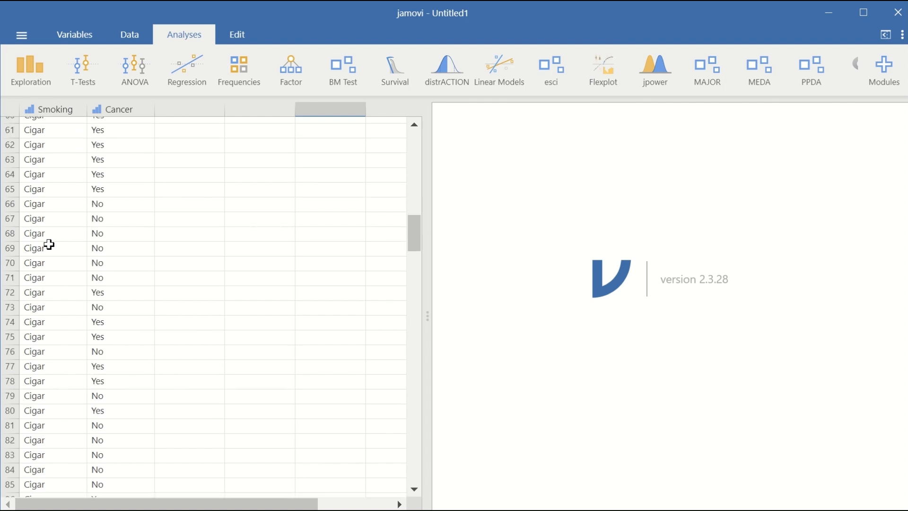
# Step: Look through all rows of the Smoking and Cancer columns to see how the cases are coded
pyautogui.scroll(-18, 48, 245)
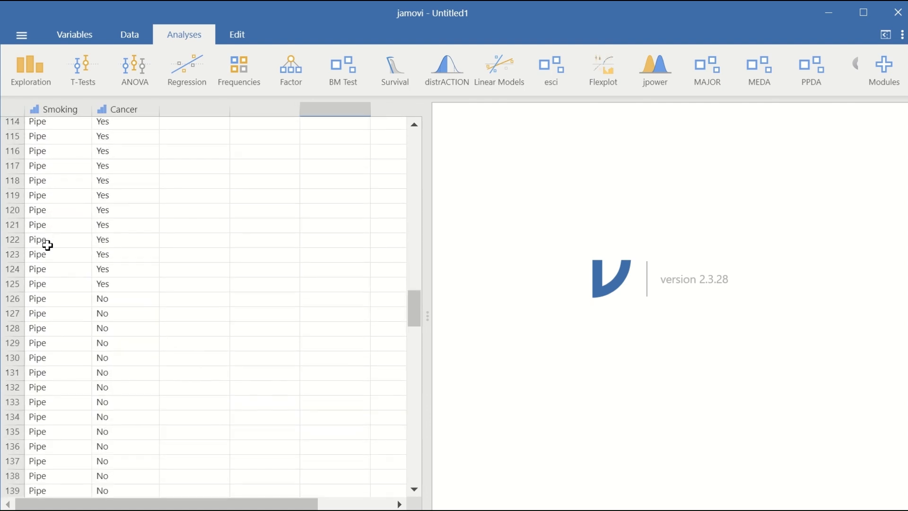
pyautogui.scroll(-10, 48, 245)
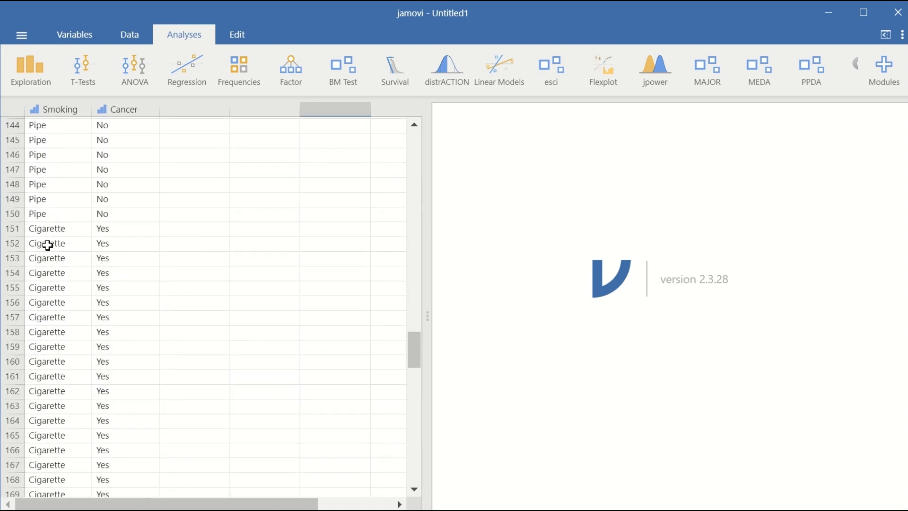
pyautogui.scroll(8, 48, 245)
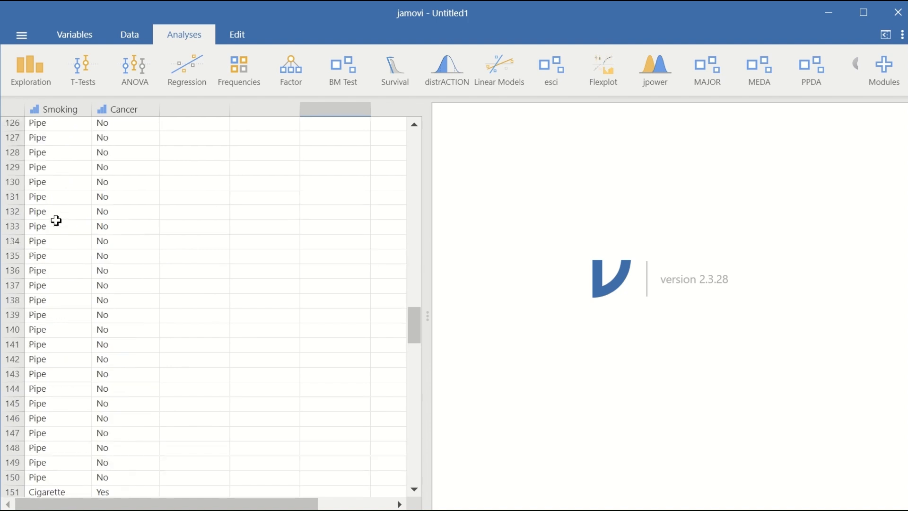
pyautogui.scroll(-10, 47, 247)
pyautogui.scroll(-14, 47, 251)
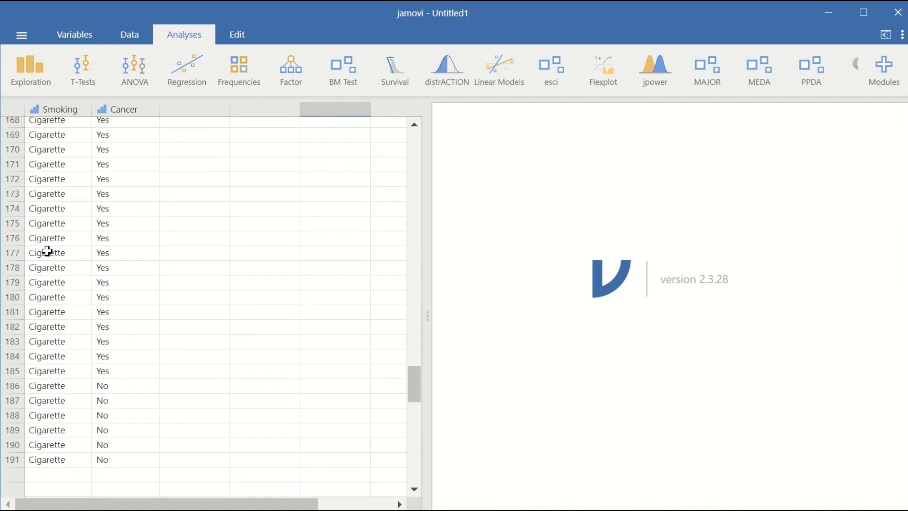
pyautogui.scroll(20, 52, 259)
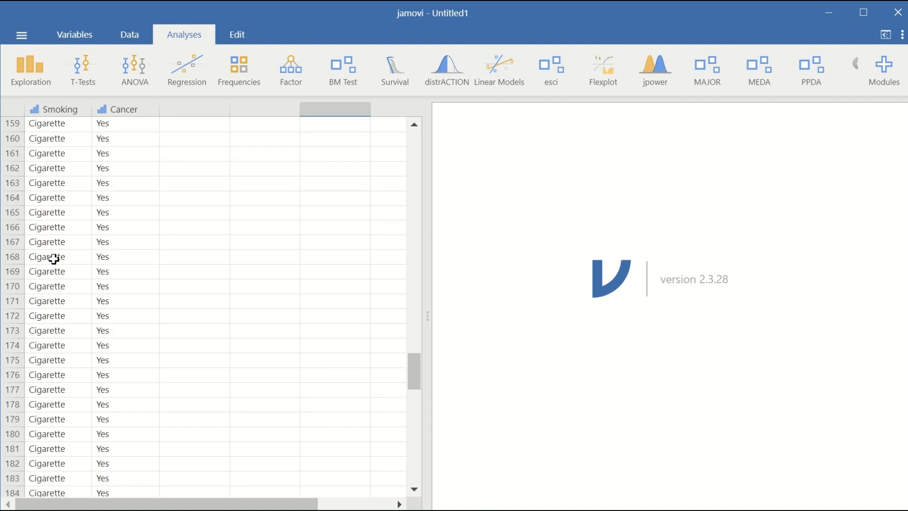
pyautogui.scroll(20, 55, 256)
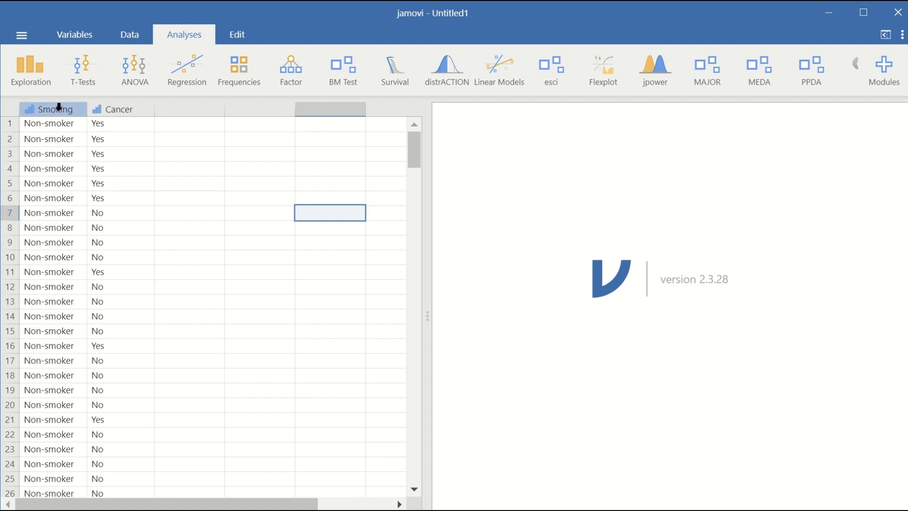
# Step: Create a Descriptives analysis with Smoking and Cancer as variables and include frequency tables
pyautogui.click(35, 73)
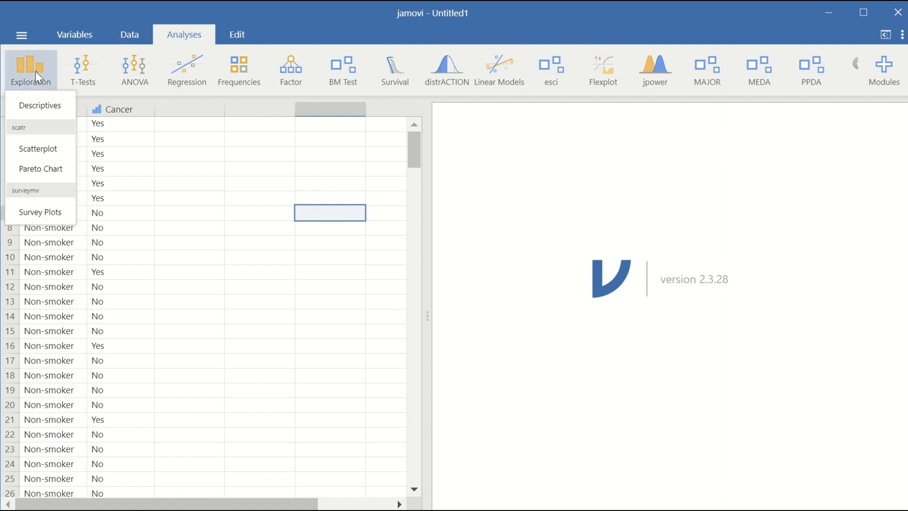
pyautogui.click(40, 105)
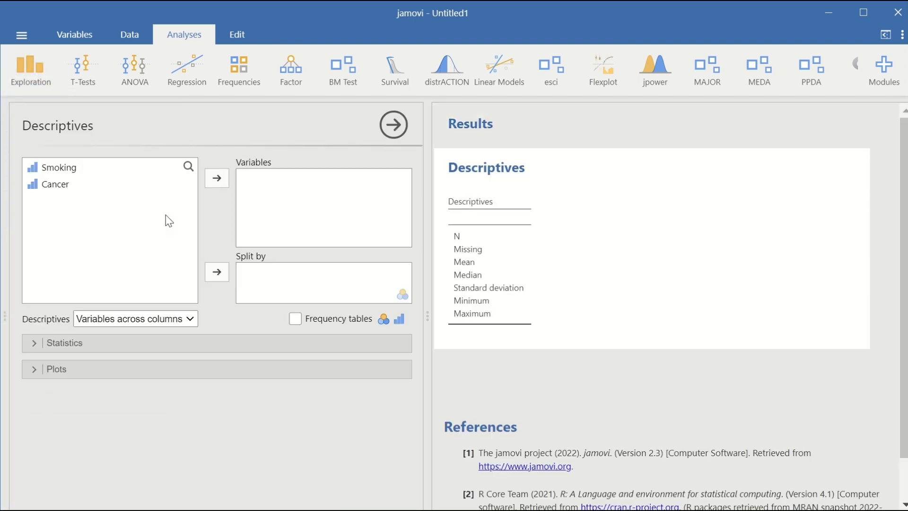
pyautogui.click(95, 172)
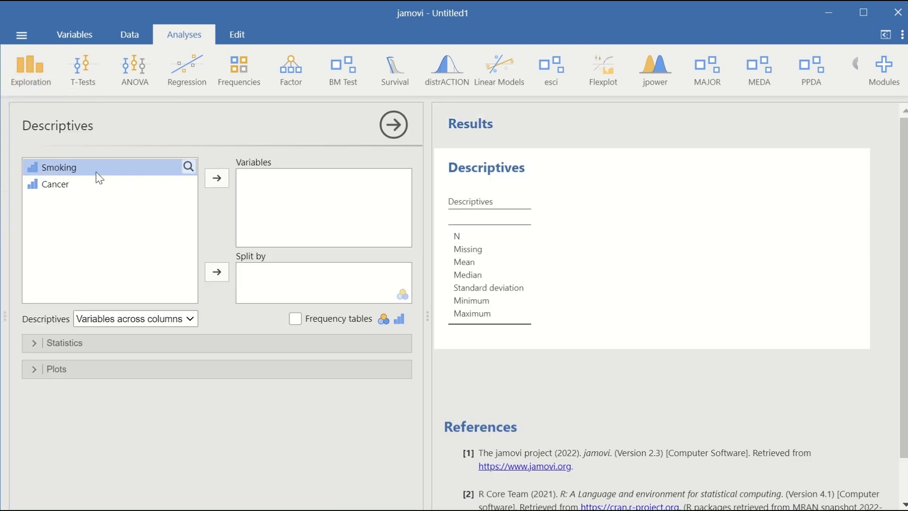
pyautogui.click(221, 183)
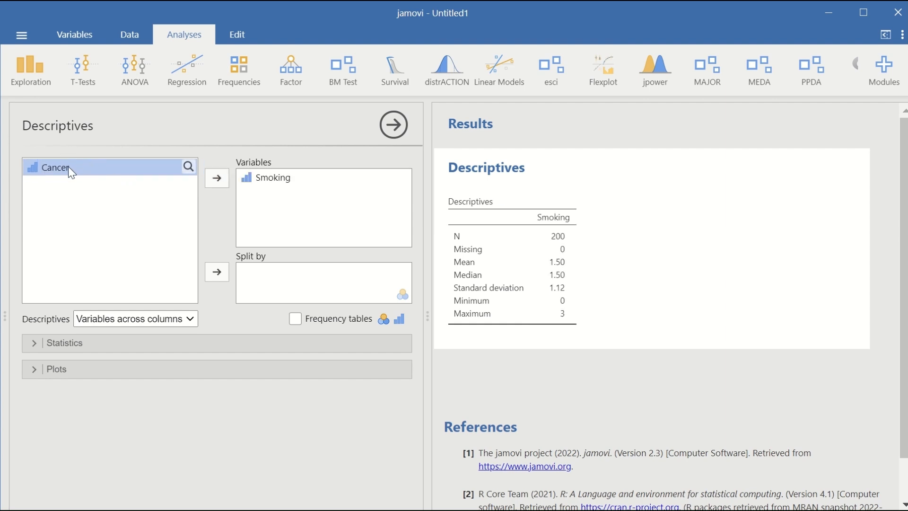
pyautogui.click(217, 177)
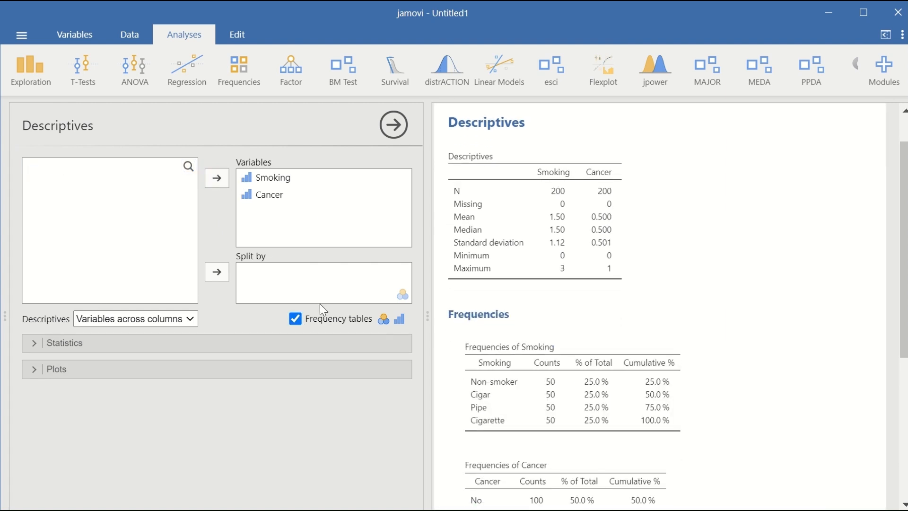
# Step: Remove the mean, median and standard deviation from the descriptive statistics
pyautogui.click(84, 345)
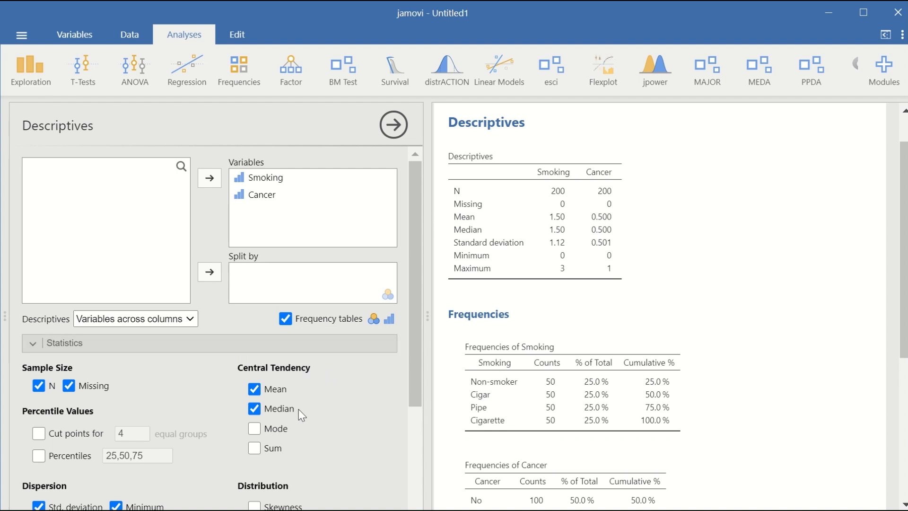
pyautogui.click(257, 390)
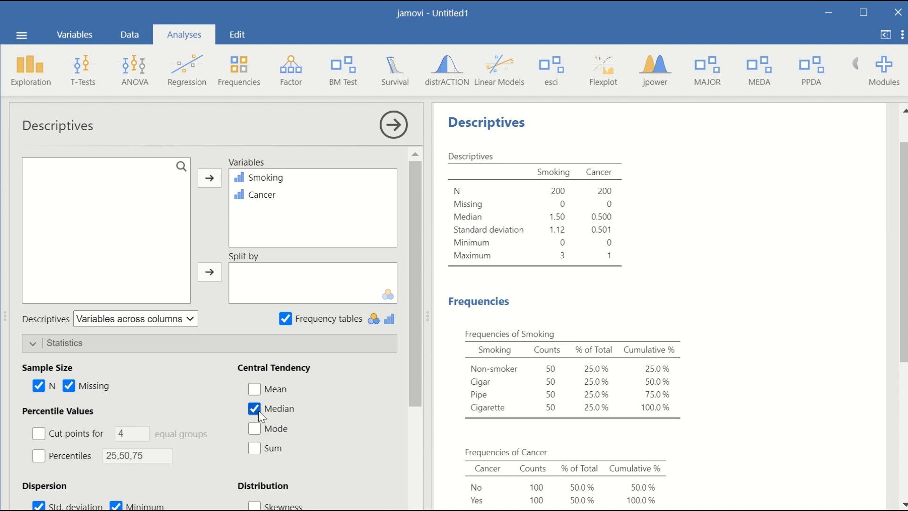
pyautogui.click(256, 409)
pyautogui.scroll(-3, 334, 384)
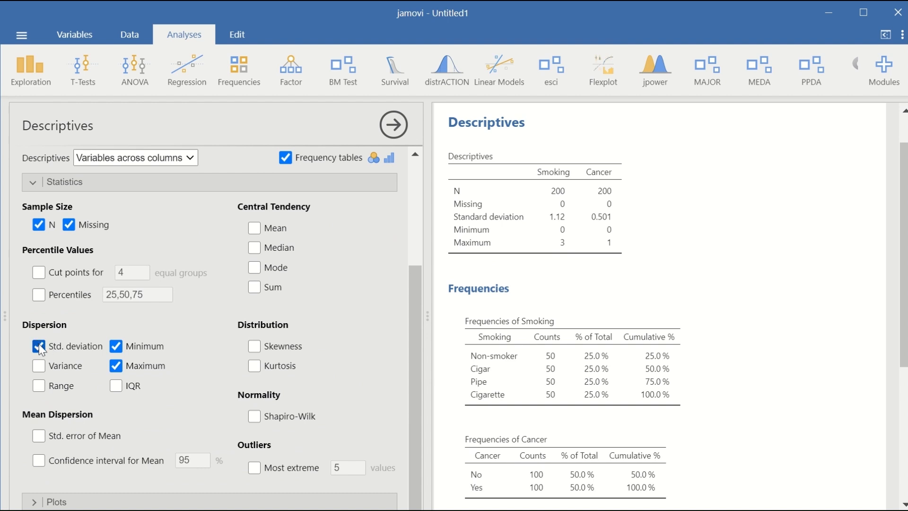
pyautogui.click(39, 347)
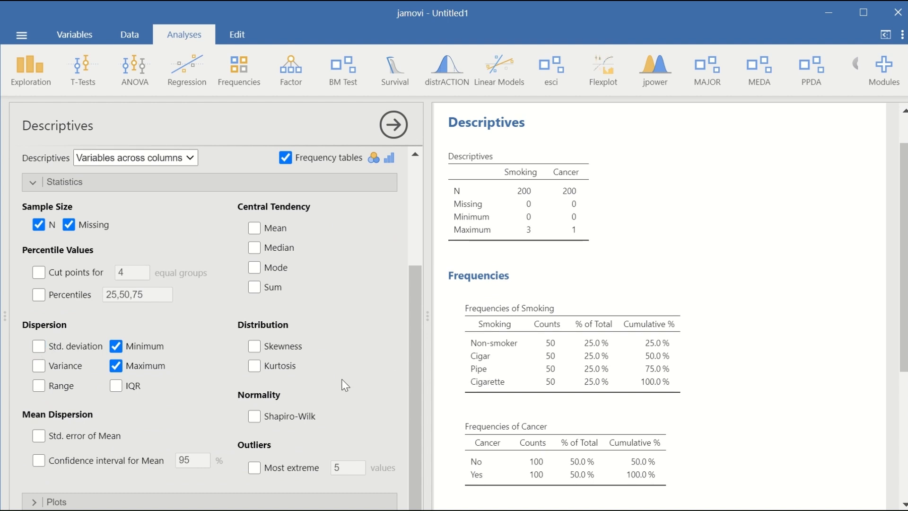
pyautogui.scroll(5, 330, 371)
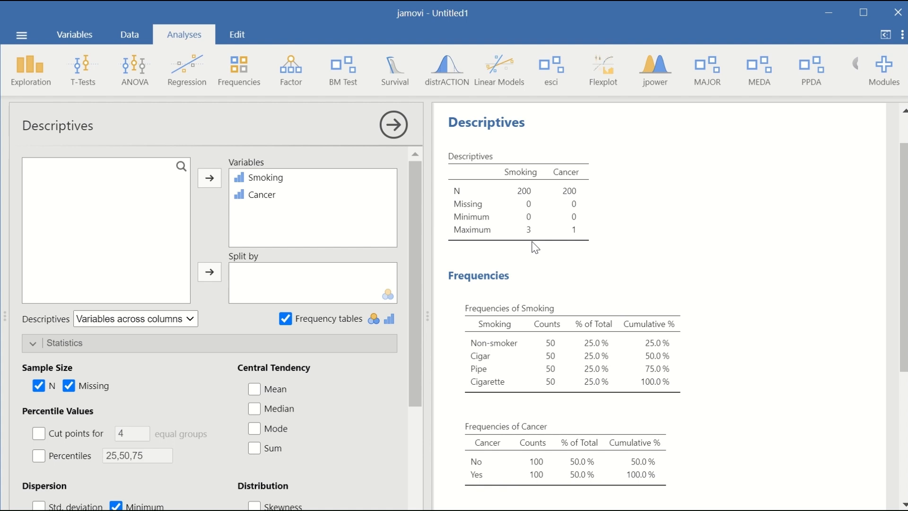
# Step: Review the descriptives and the frequency tables for Smoking and Cancer in the results
pyautogui.scroll(-2, 620, 238)
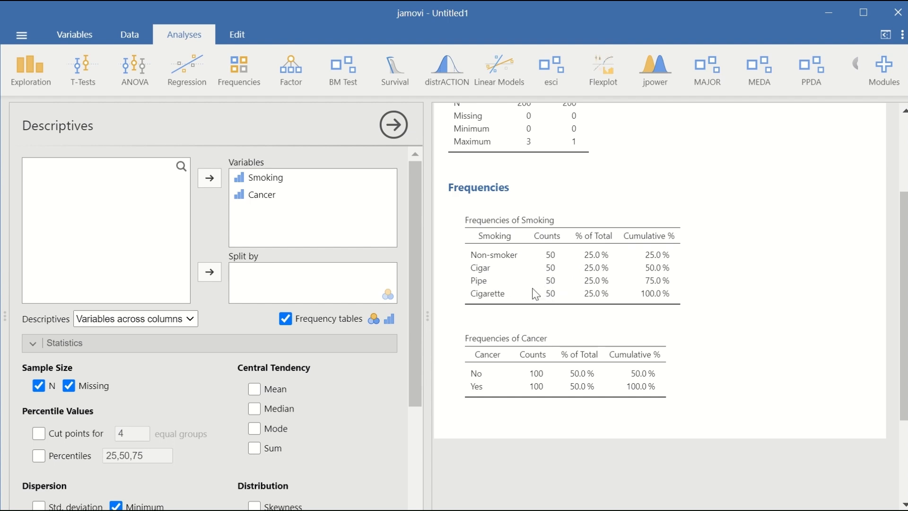
pyautogui.scroll(-2, 662, 310)
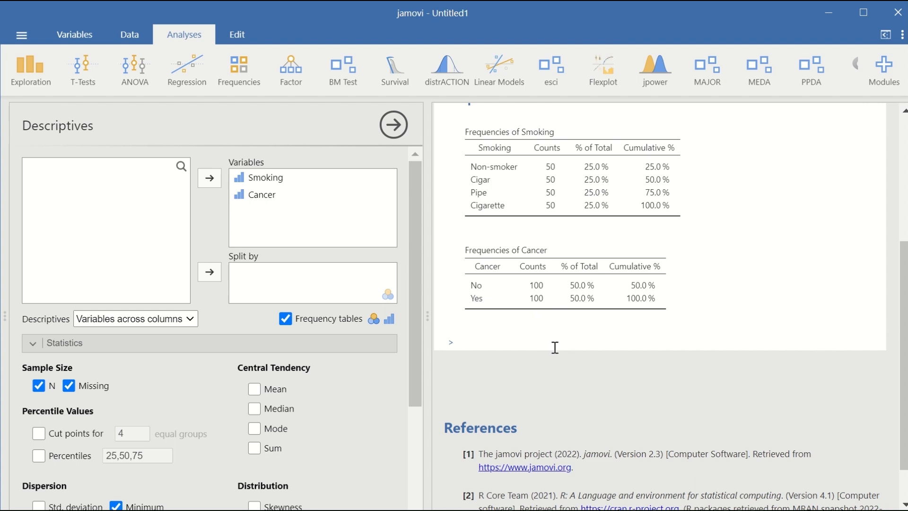
pyautogui.scroll(4, 556, 321)
pyautogui.scroll(1, 562, 319)
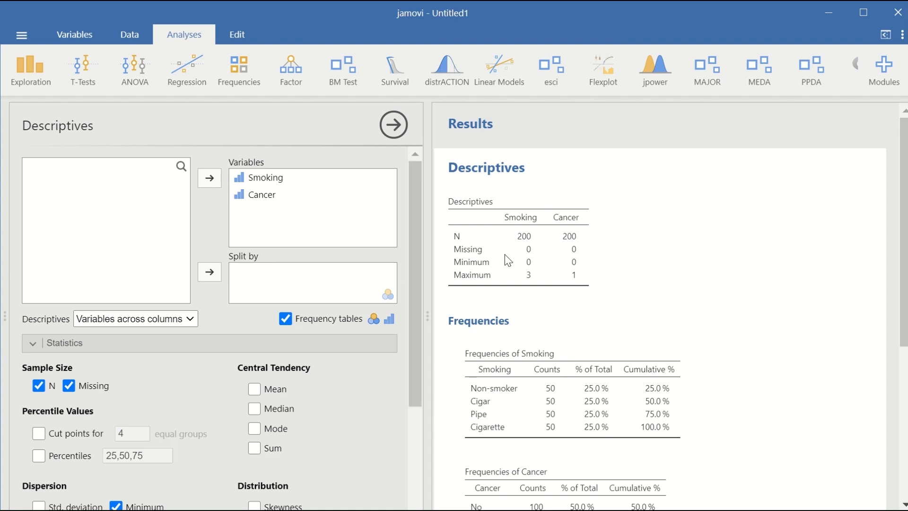
# Step: Set up a binomial logistic regression with Cancer as the dependent variable and Smoking as a factor
pyautogui.click(192, 80)
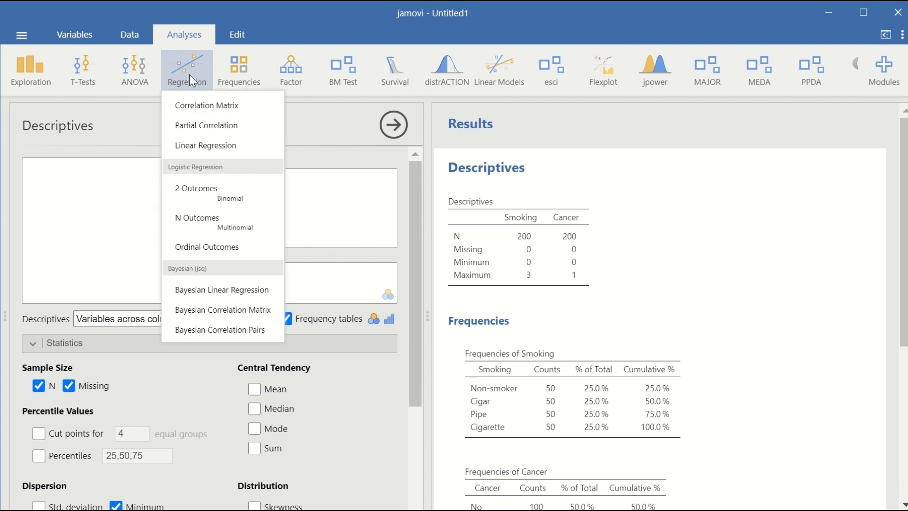
pyautogui.click(192, 197)
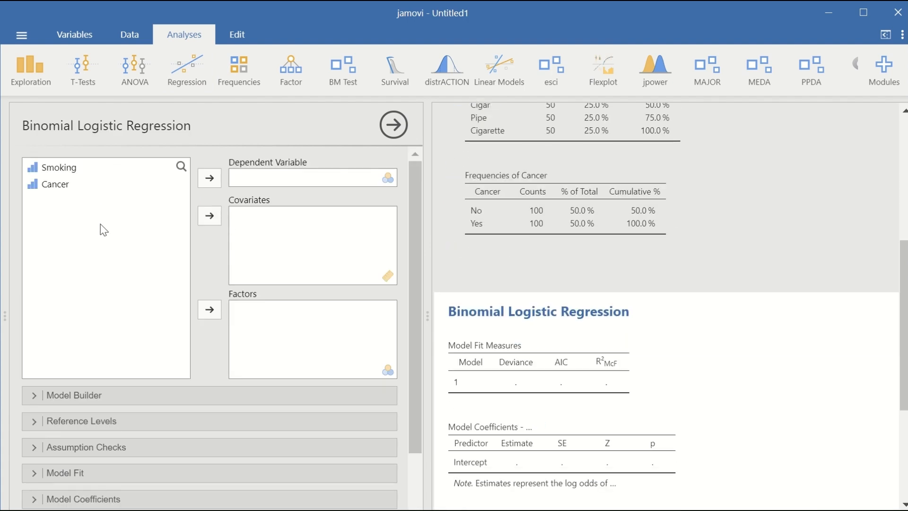
pyautogui.click(50, 185)
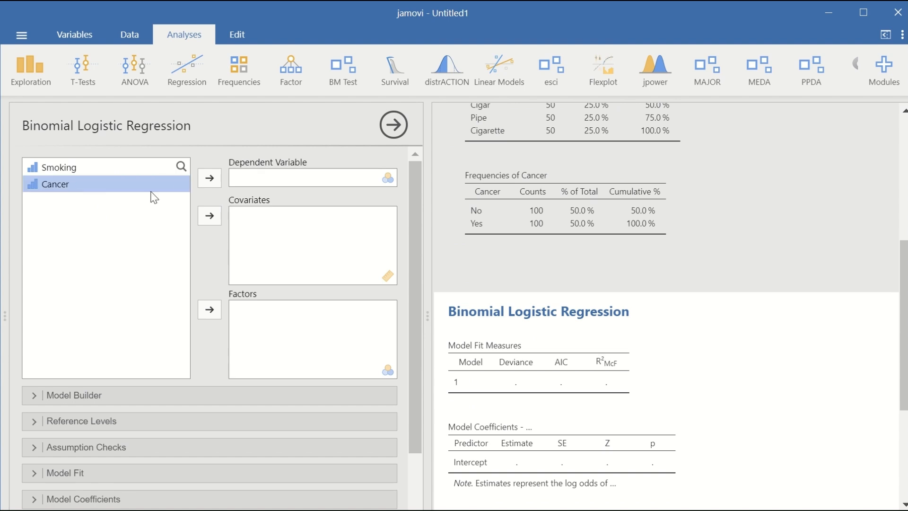
pyautogui.click(207, 178)
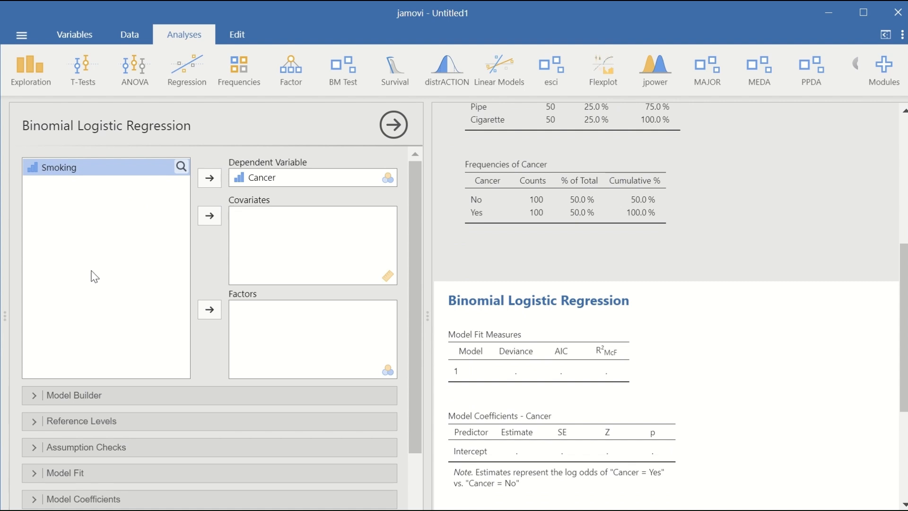
pyautogui.click(208, 308)
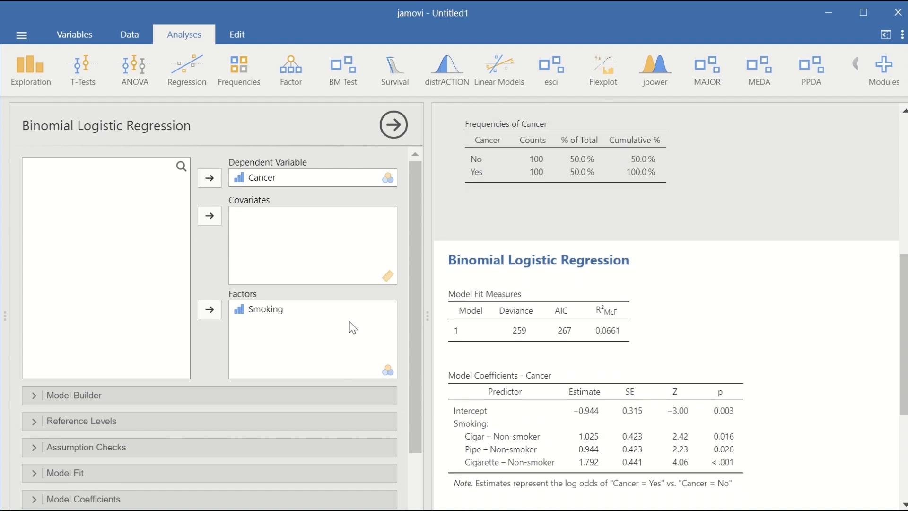
# Step: Look over the model builder blocks, and use No as Cancer's reference level and Non-smoker as Smoking's
pyautogui.scroll(-2, 304, 339)
pyautogui.click(95, 326)
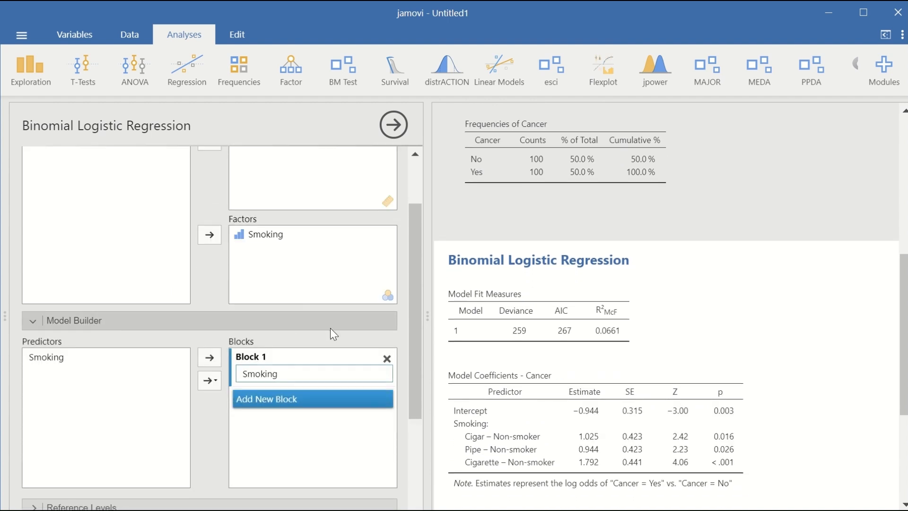
pyautogui.click(35, 322)
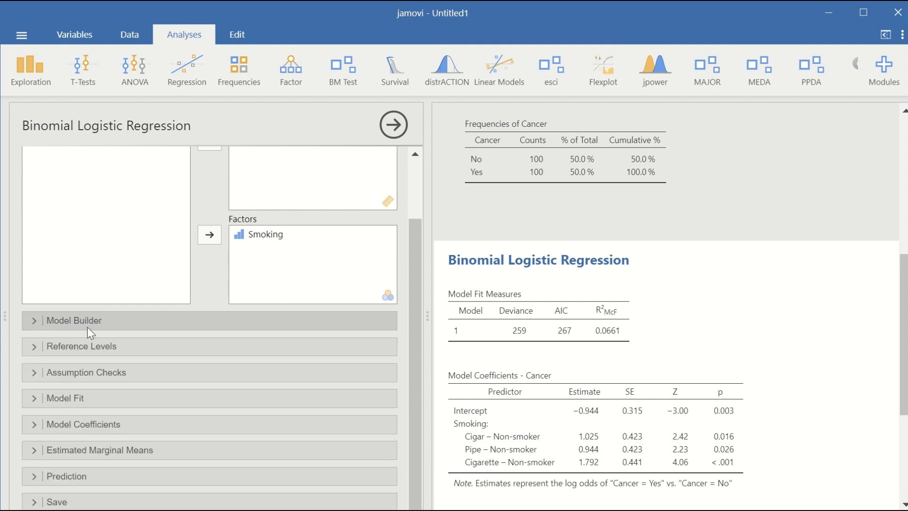
pyautogui.click(105, 348)
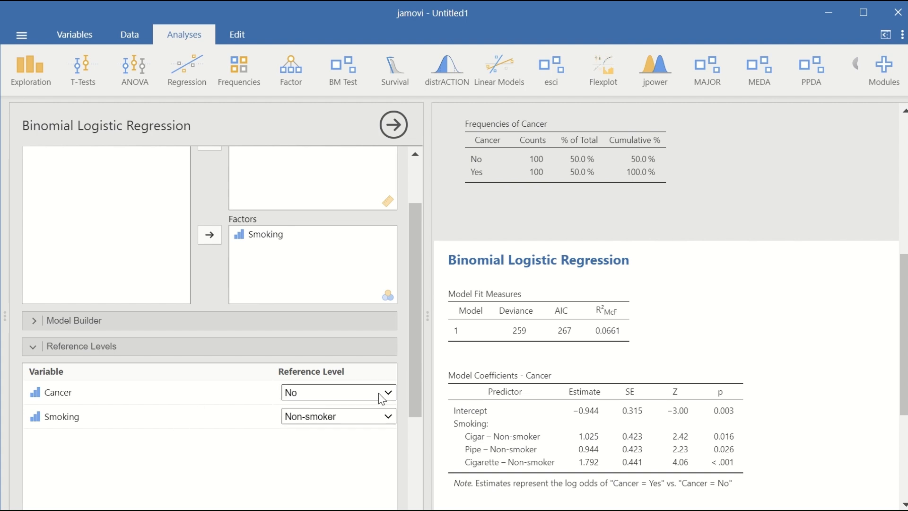
pyautogui.click(362, 391)
pyautogui.click(230, 432)
pyautogui.click(379, 418)
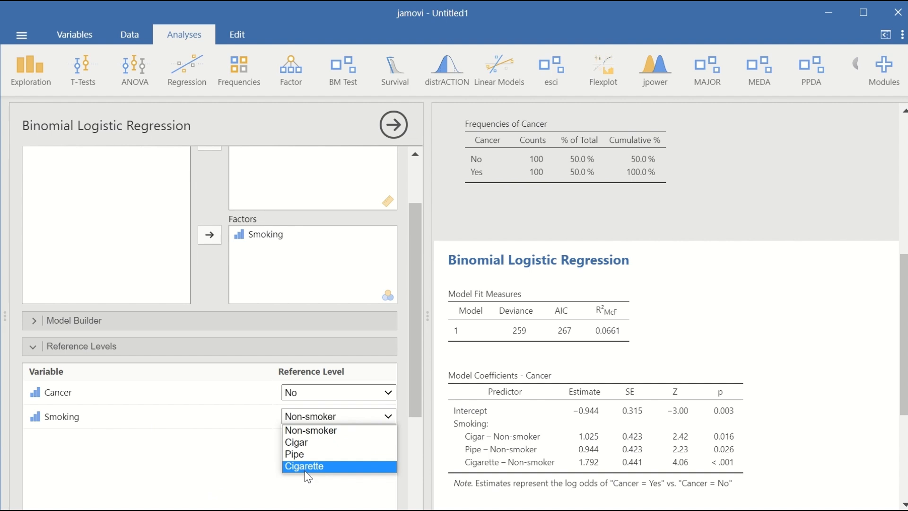
pyautogui.click(311, 428)
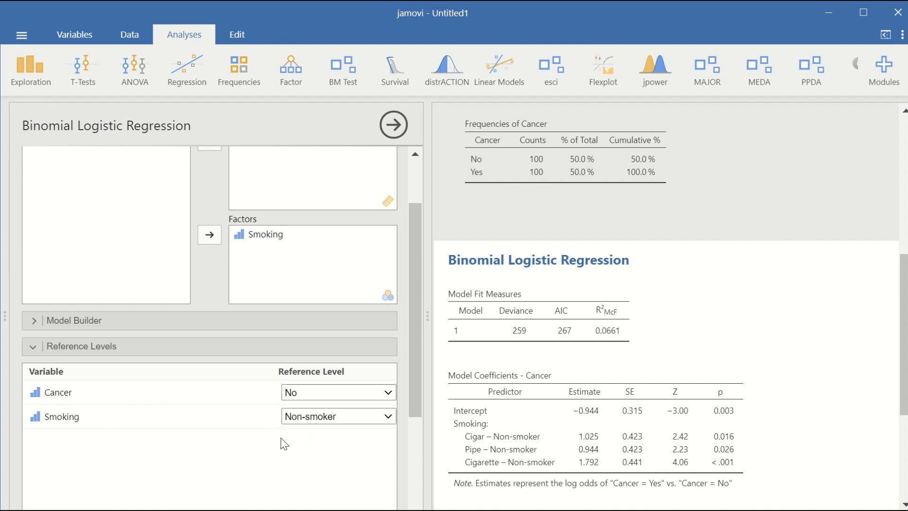
# Step: Look over the assumption check options, and add Cox & Snell's R² and Nagelkerke's R² to the model fit measures
pyautogui.scroll(-4, 284, 438)
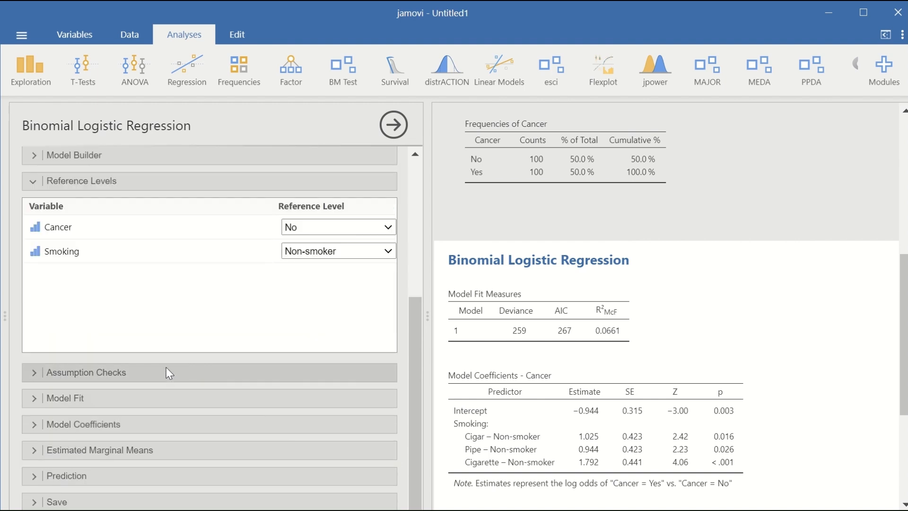
pyautogui.click(152, 380)
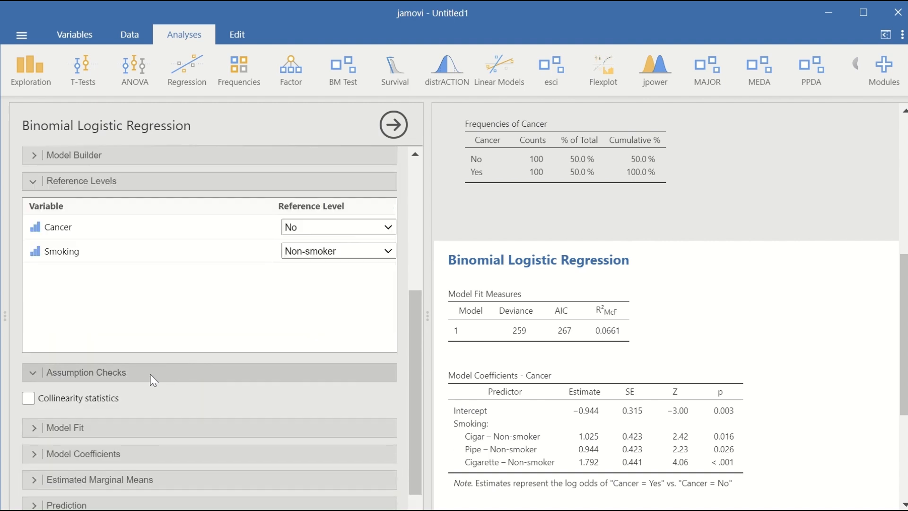
pyautogui.click(48, 373)
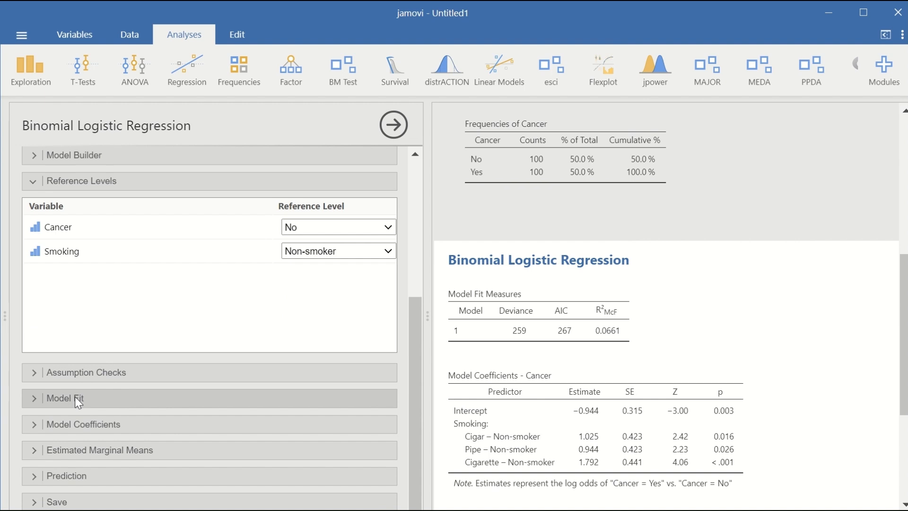
pyautogui.click(75, 396)
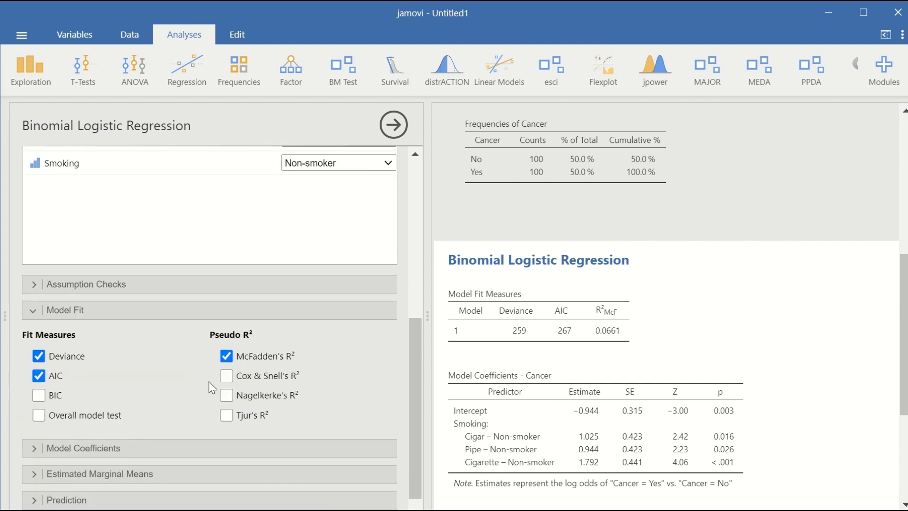
pyautogui.click(226, 375)
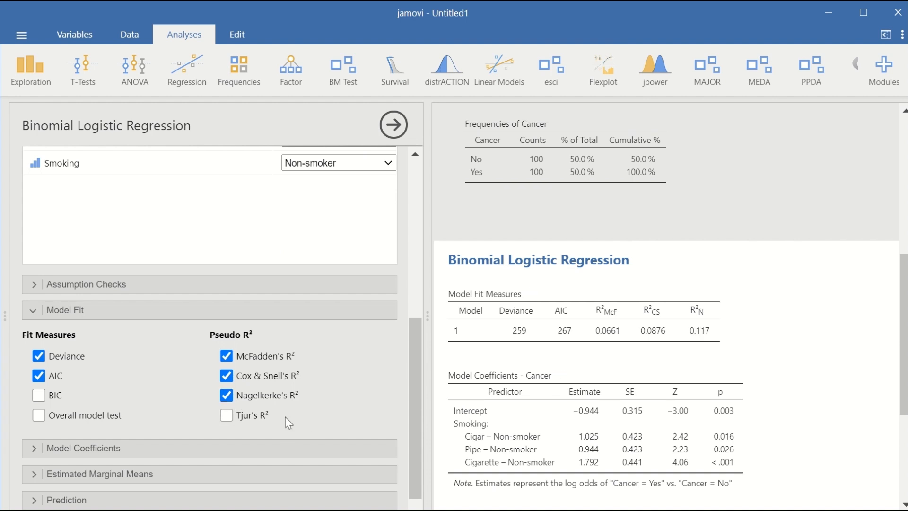
pyautogui.scroll(-1, 285, 416)
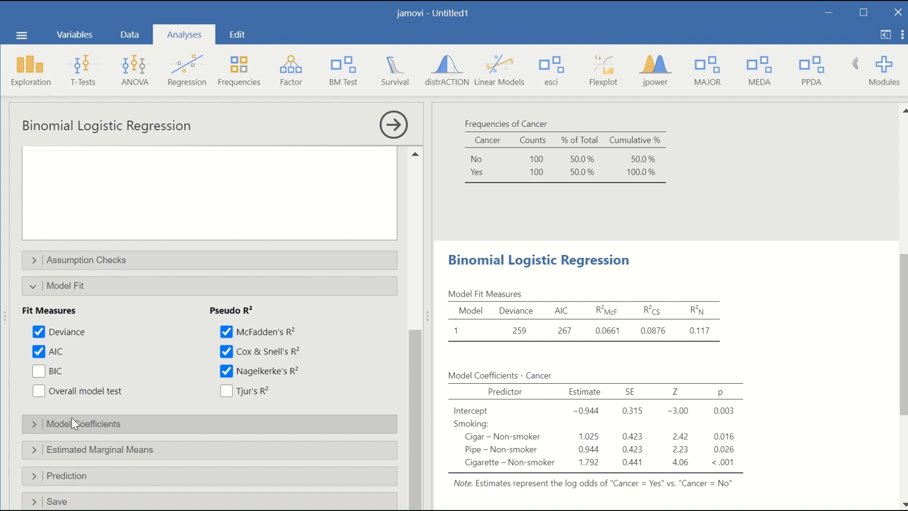
# Step: Add the odds ratio with its 95% confidence interval to the model coefficients output
pyautogui.click(35, 423)
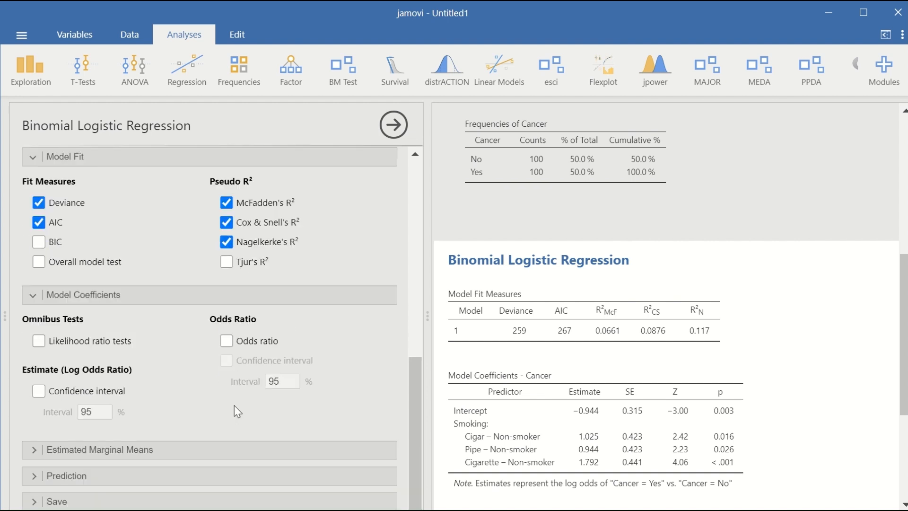
pyautogui.click(227, 341)
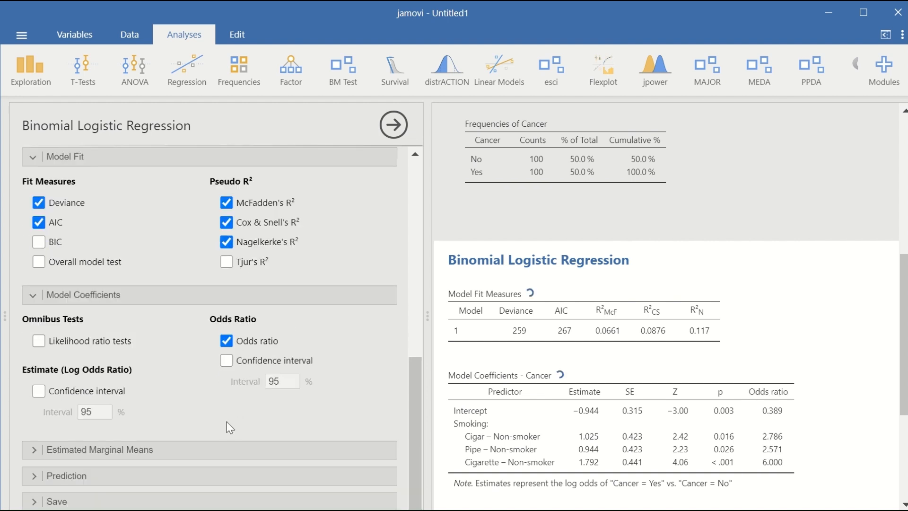
pyautogui.click(227, 361)
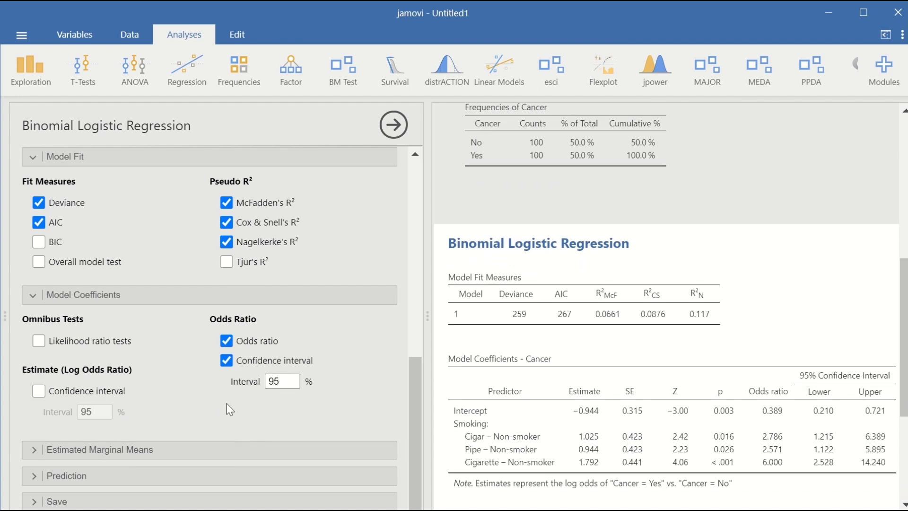
# Step: Look over the estimated marginal means options, and add a classification table to the prediction output
pyautogui.click(36, 450)
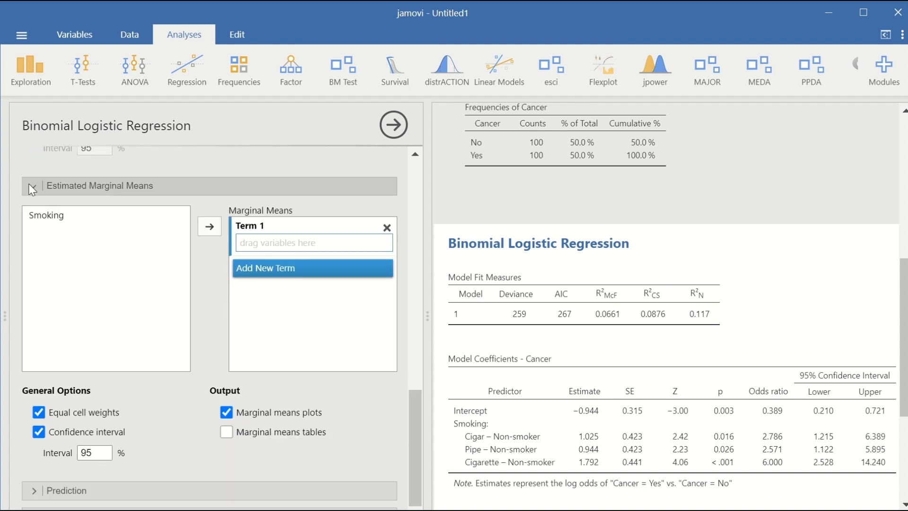
pyautogui.click(47, 186)
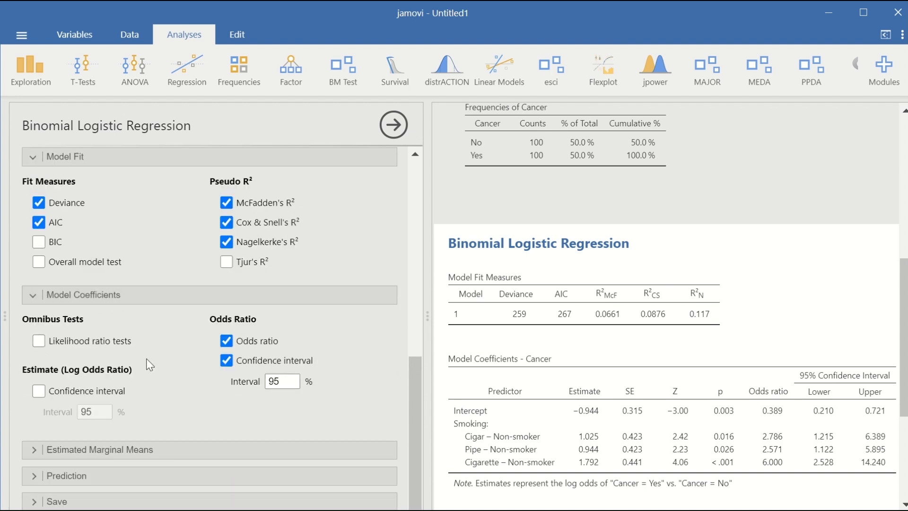
pyautogui.click(35, 475)
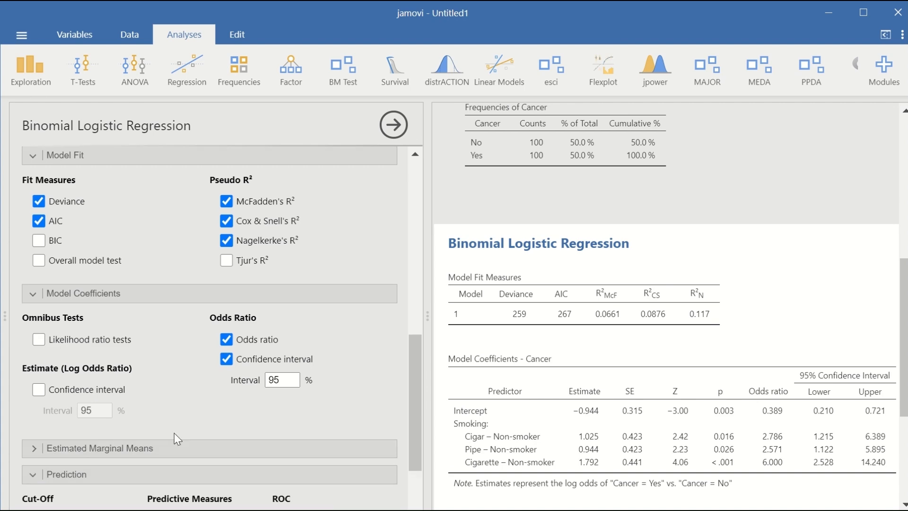
pyautogui.click(175, 410)
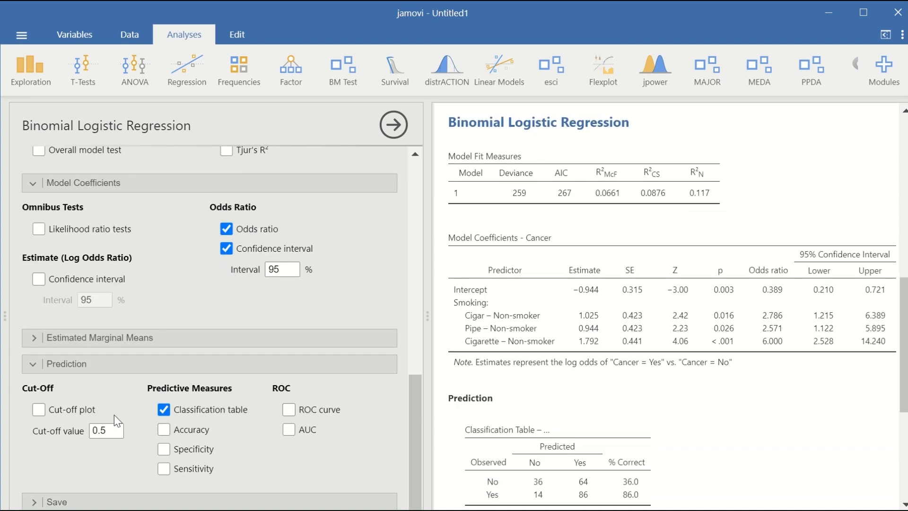
pyautogui.click(41, 362)
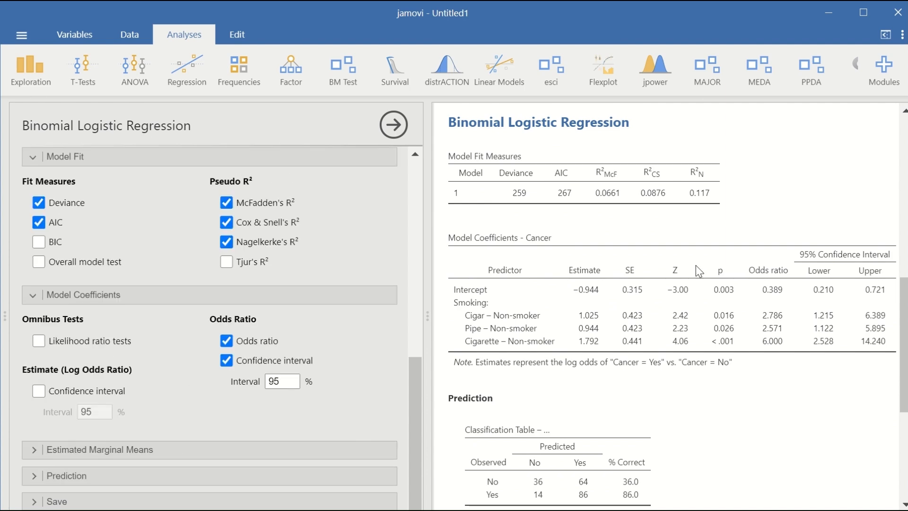
# Step: Review the model fit measures, the Cancer model coefficients with odds ratios, and the classification table in the results
pyautogui.scroll(5, 713, 255)
pyautogui.scroll(-5, 694, 282)
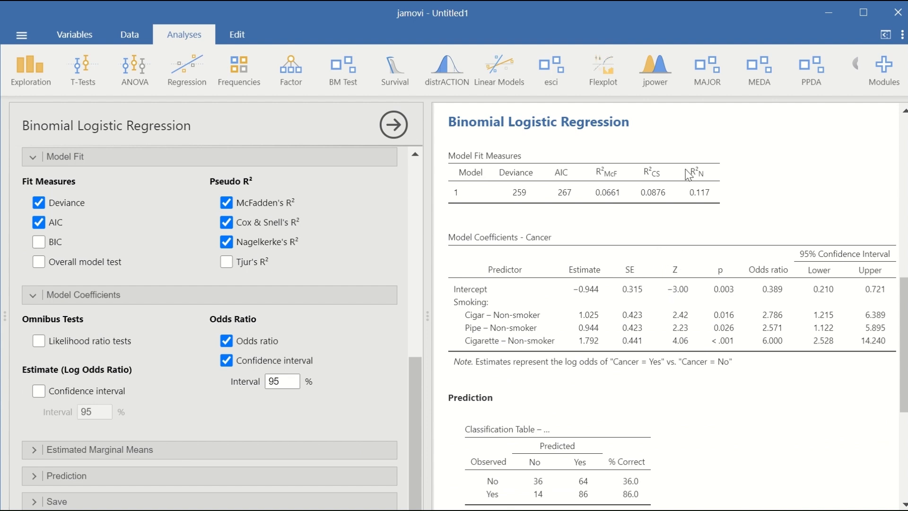
pyautogui.scroll(-2, 688, 402)
pyautogui.scroll(4, 683, 411)
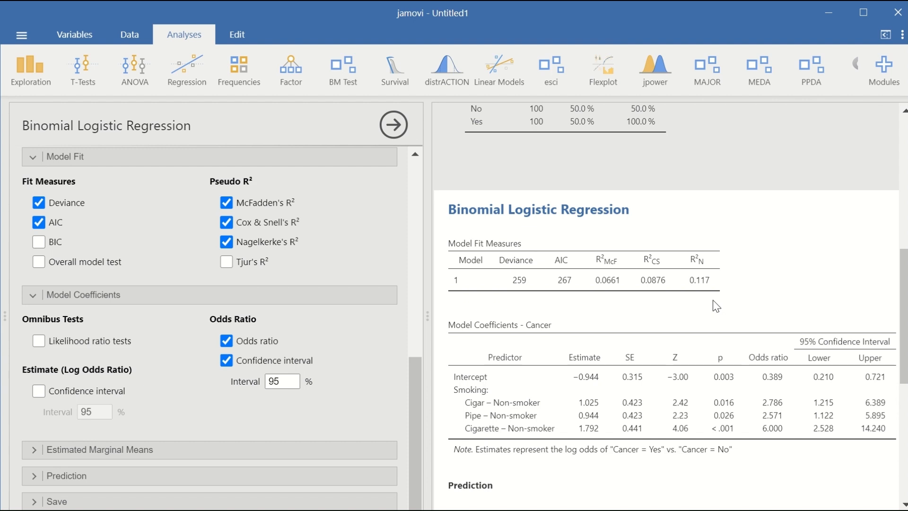
pyautogui.scroll(-2, 796, 249)
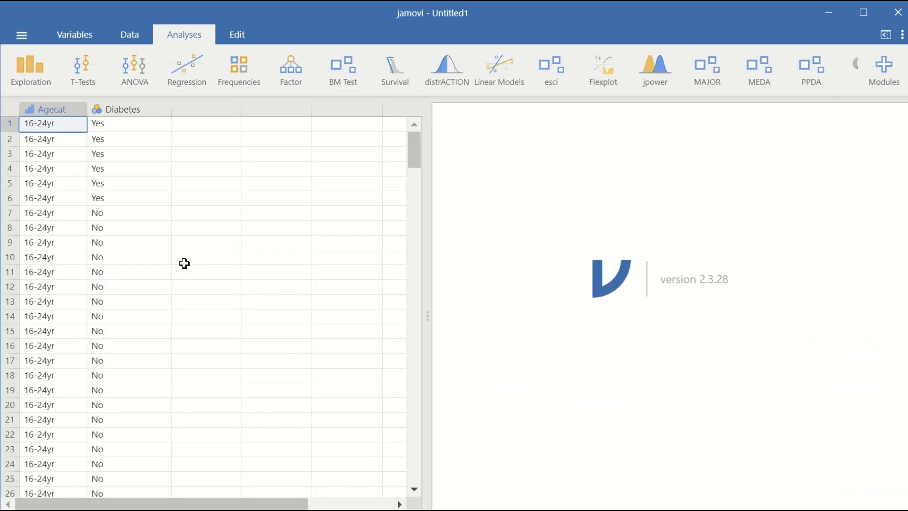
# Step: Examine the Agecat and Diabetes data, going through the rows of every age category from 16-24yr to >70
pyautogui.scroll(-20, 184, 263)
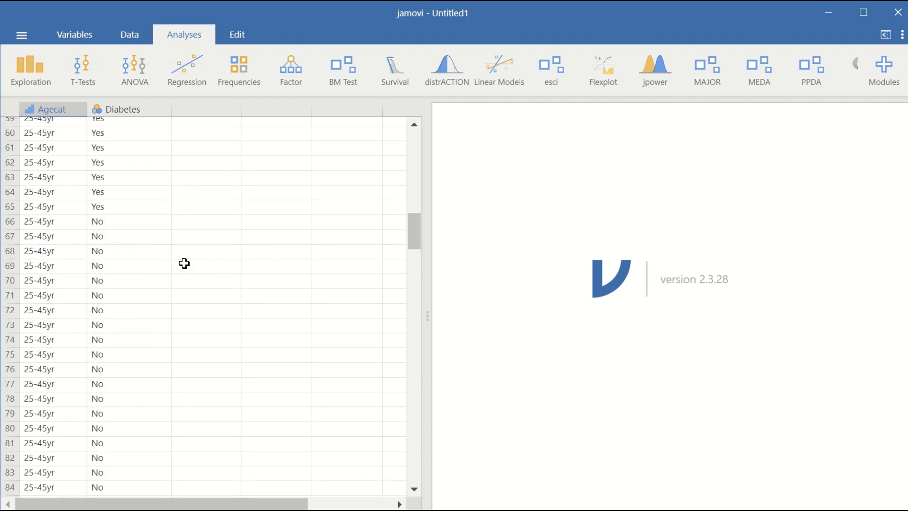
pyautogui.scroll(-20, 184, 263)
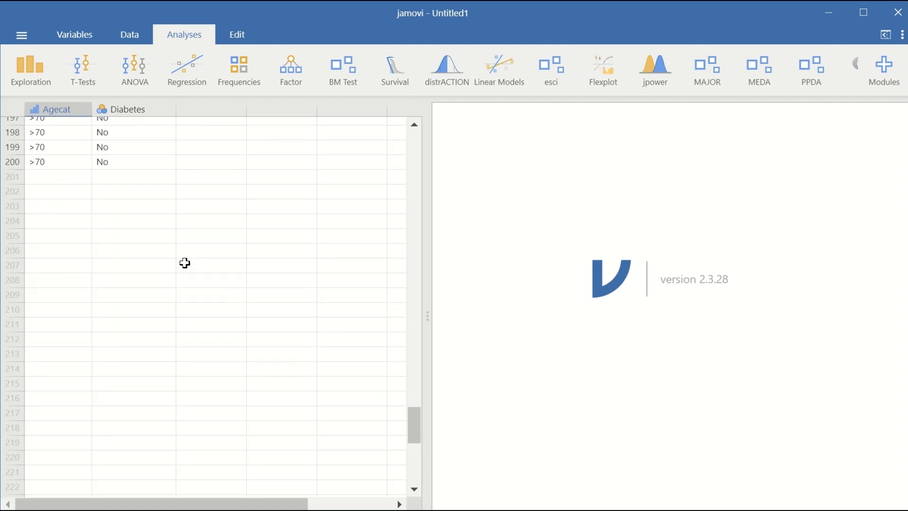
pyautogui.scroll(20, 184, 263)
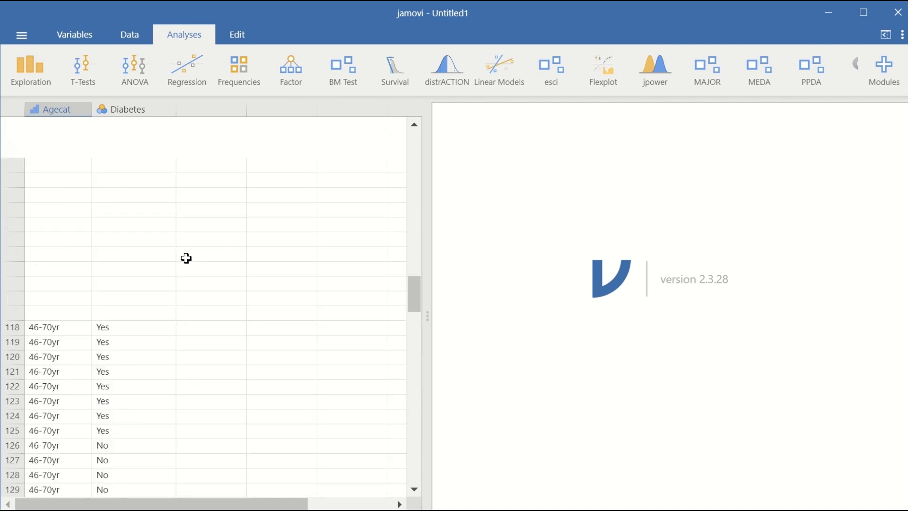
pyautogui.scroll(20, 187, 256)
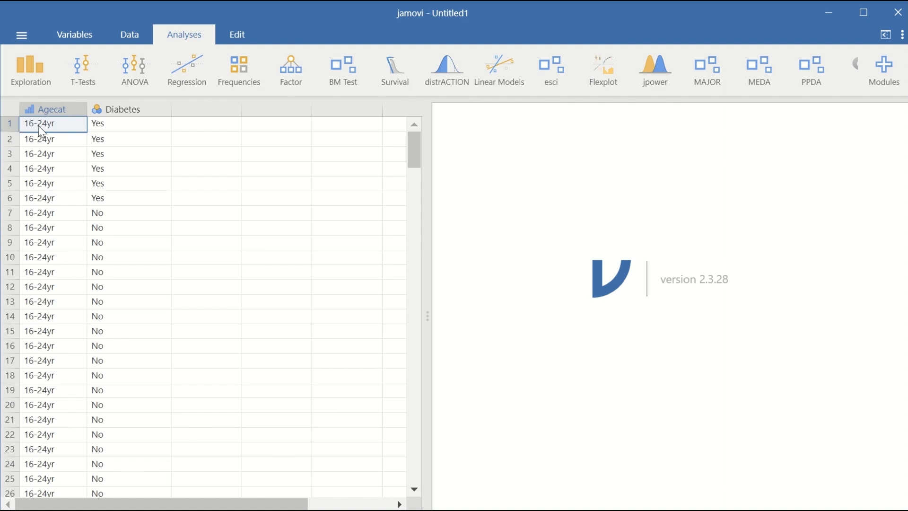
pyautogui.scroll(-20, 52, 197)
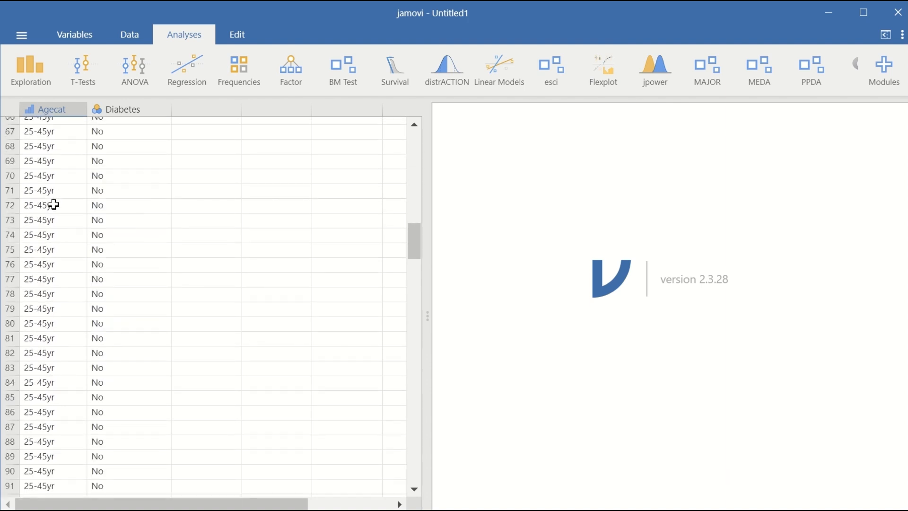
pyautogui.scroll(-2, 52, 204)
pyautogui.scroll(5, 47, 194)
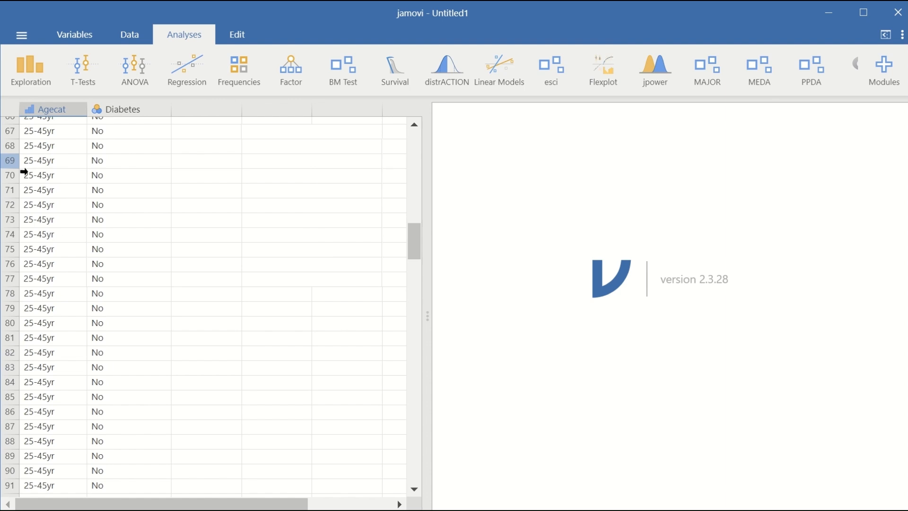
pyautogui.scroll(-12, 59, 189)
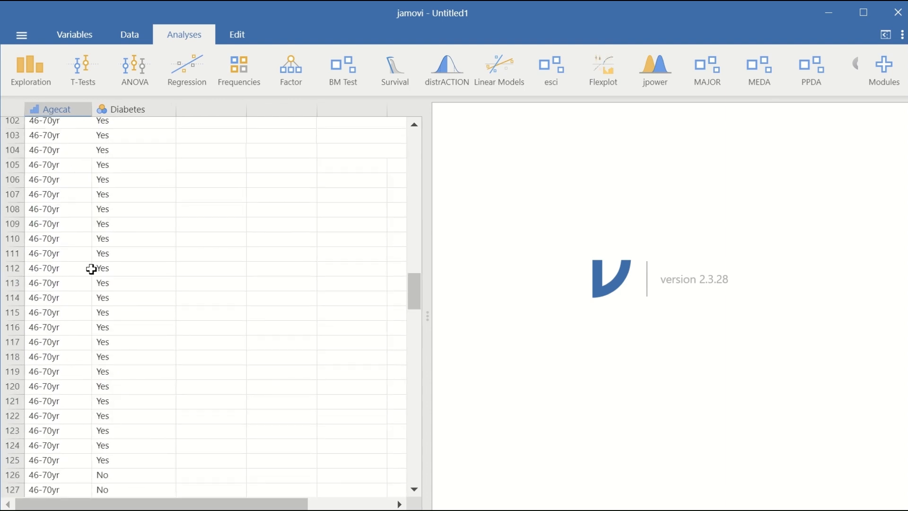
pyautogui.scroll(-4, 79, 260)
pyautogui.scroll(-12, 79, 261)
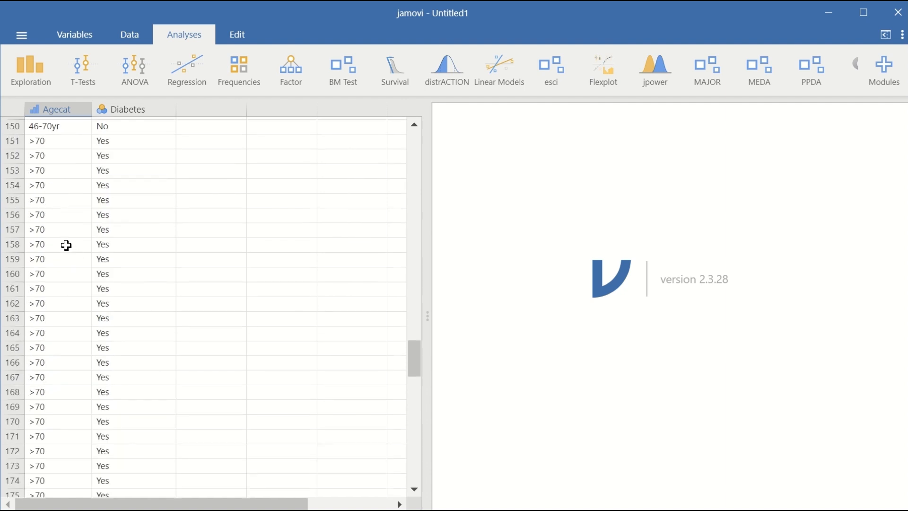
pyautogui.scroll(-4, 66, 245)
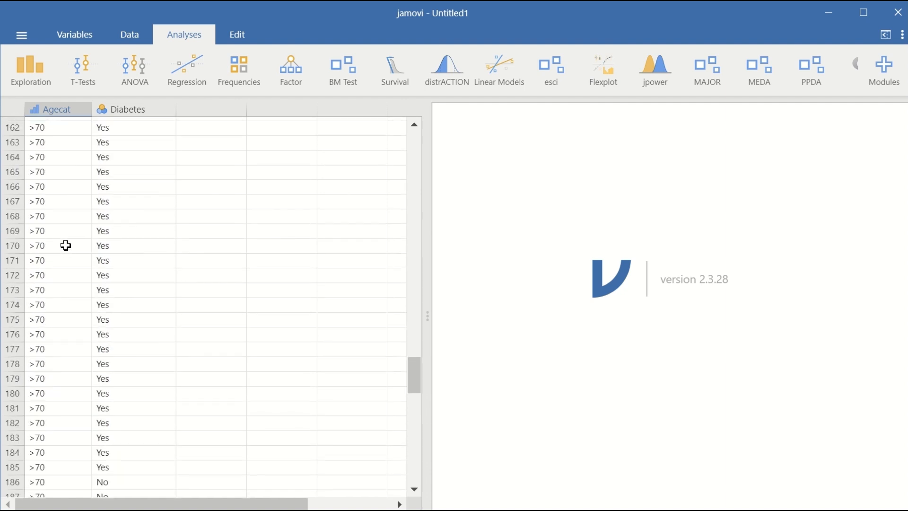
pyautogui.scroll(20, 66, 246)
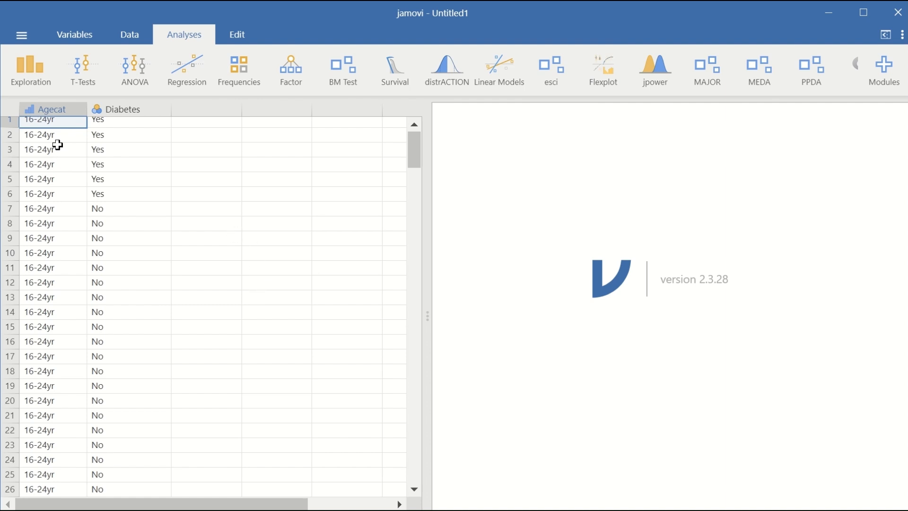
# Step: Run Descriptives on Agecat and Diabetes with frequency tables for both variables
pyautogui.click(31, 71)
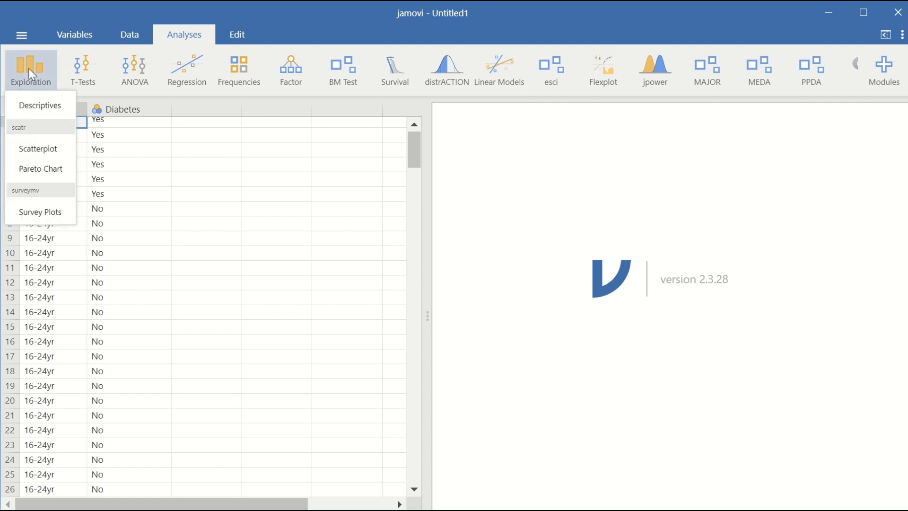
pyautogui.click(37, 105)
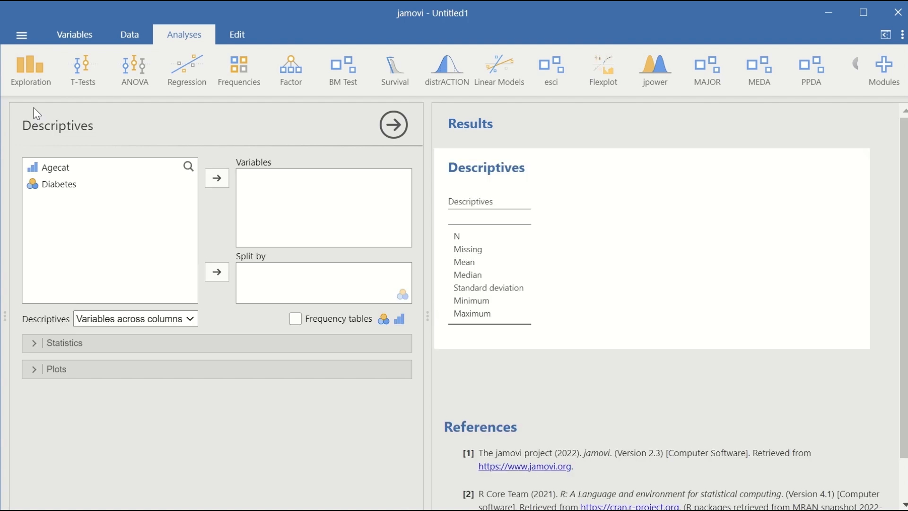
pyautogui.click(59, 169)
pyautogui.click(210, 179)
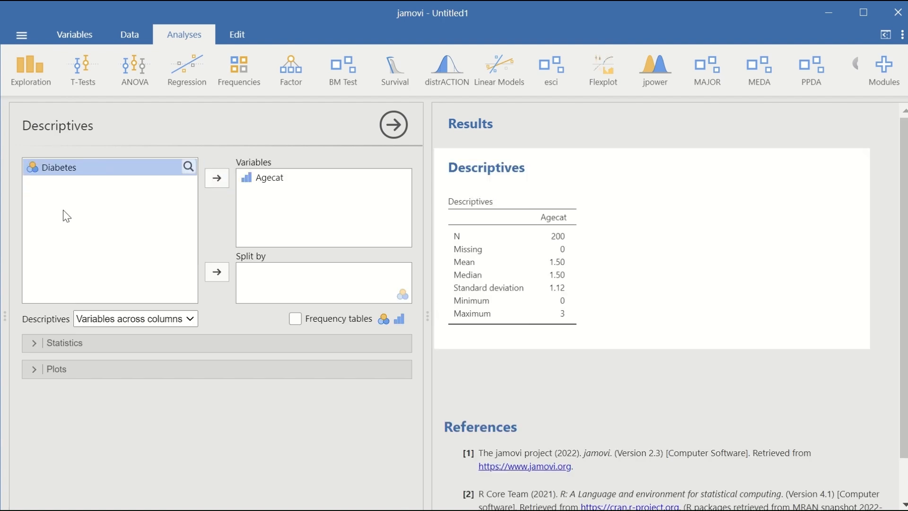
pyautogui.click(216, 179)
pyautogui.click(294, 320)
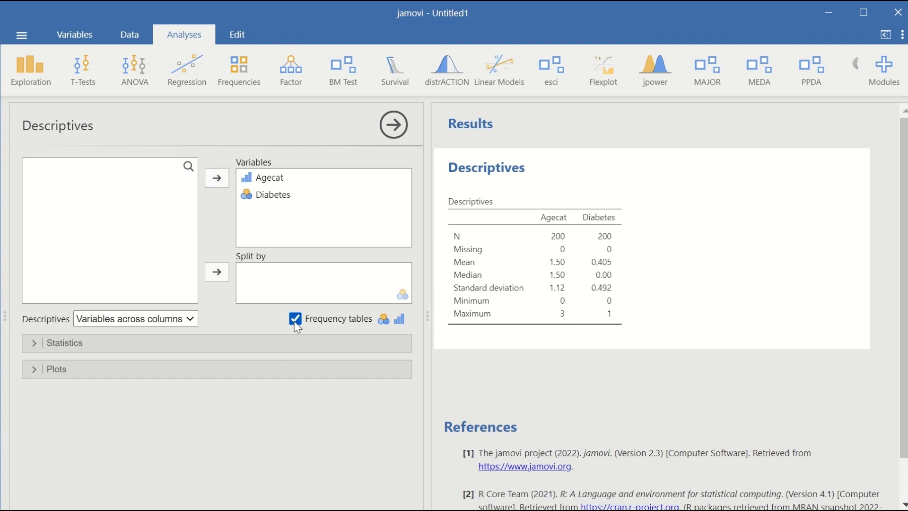
pyautogui.scroll(-1, 525, 507)
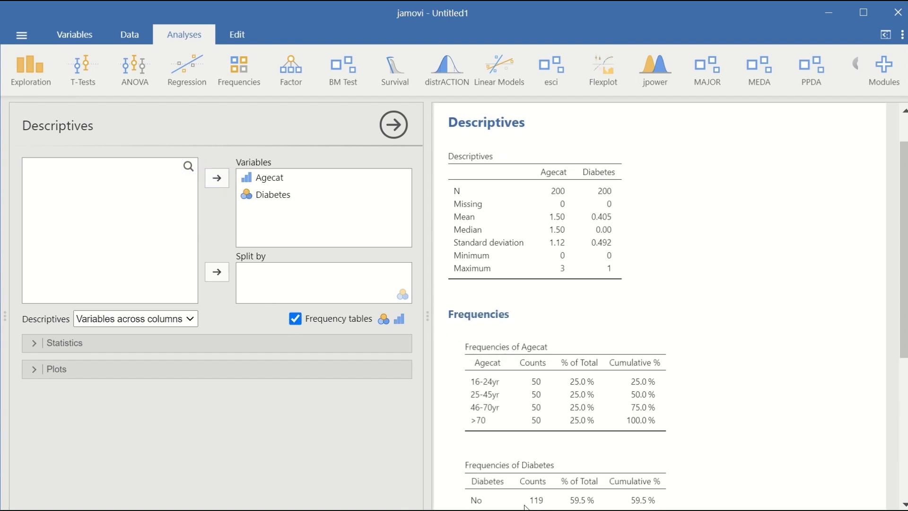
# Step: Remove the mean, median and standard deviation from the descriptive statistics, and close the analysis options
pyautogui.click(49, 347)
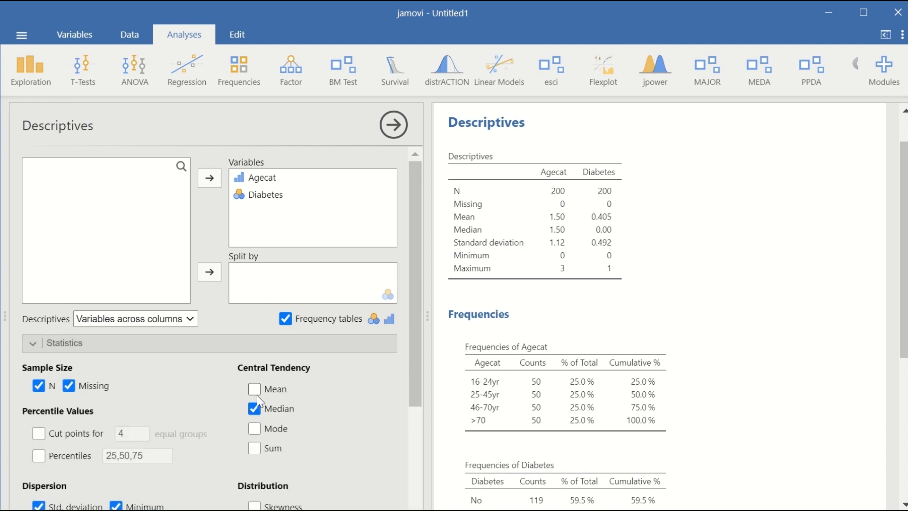
pyautogui.click(253, 409)
pyautogui.scroll(-3, 240, 418)
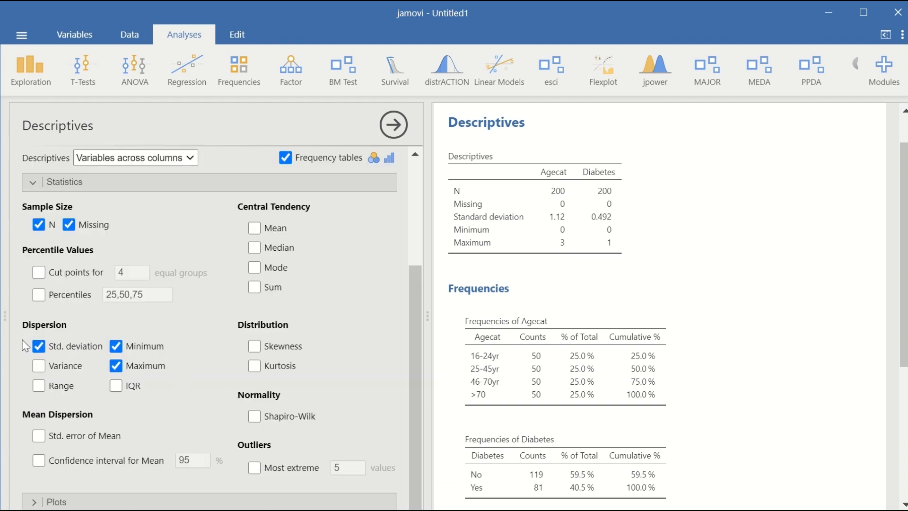
pyautogui.click(38, 347)
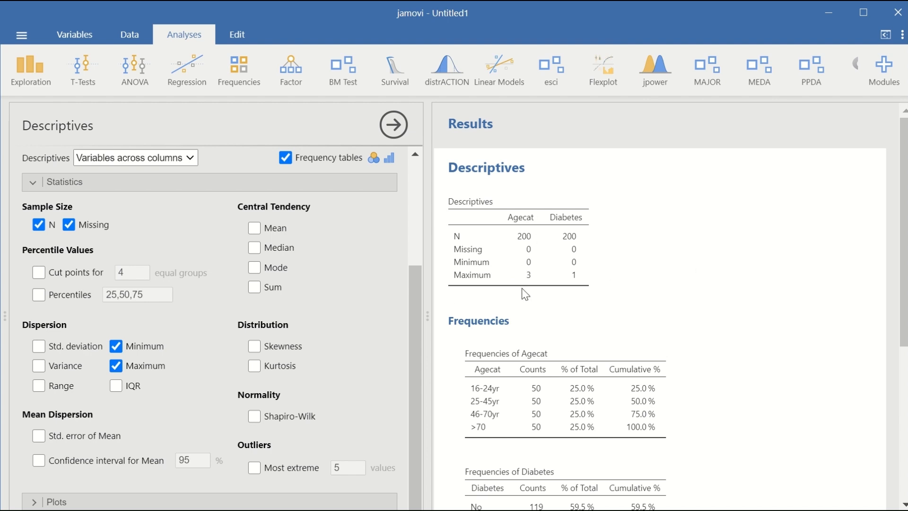
pyautogui.click(793, 259)
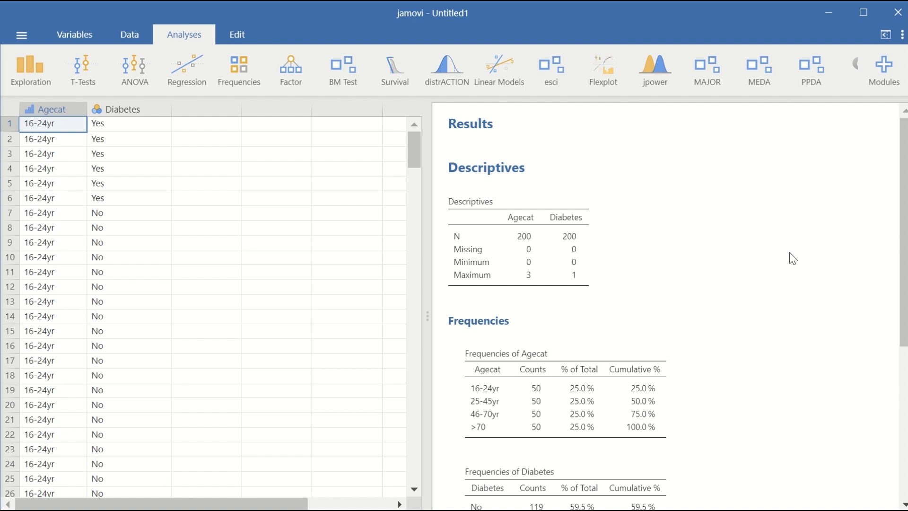
# Step: Review the descriptives and the frequency tables for Agecat and Diabetes in the results
pyautogui.scroll(-3, 780, 279)
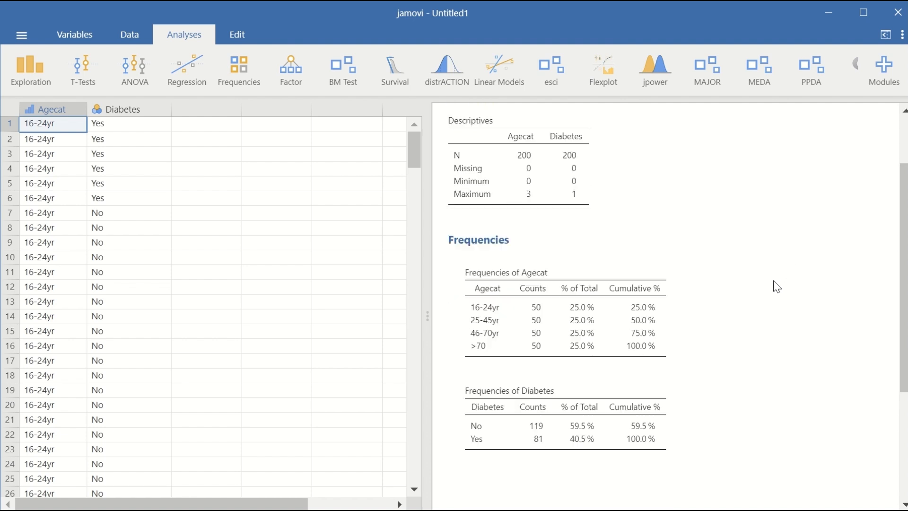
pyautogui.scroll(-3, 775, 286)
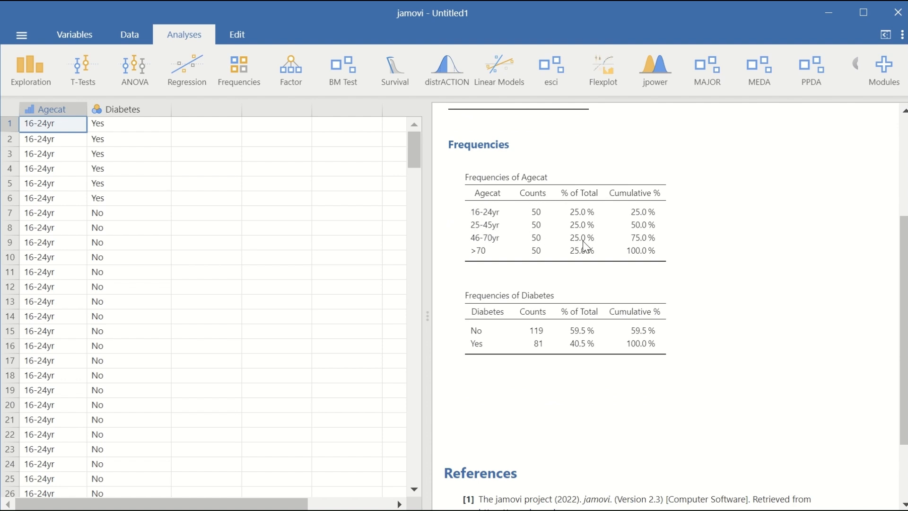
pyautogui.scroll(-2, 828, 326)
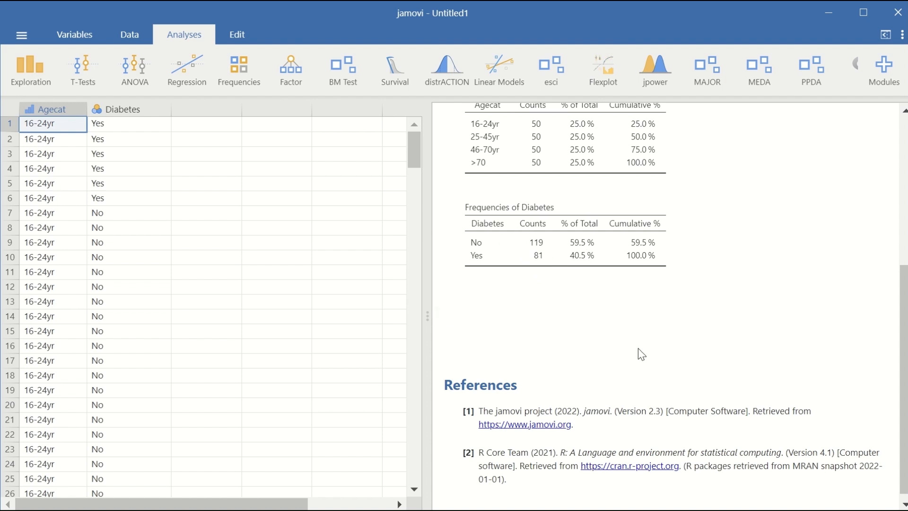
pyautogui.scroll(5, 637, 350)
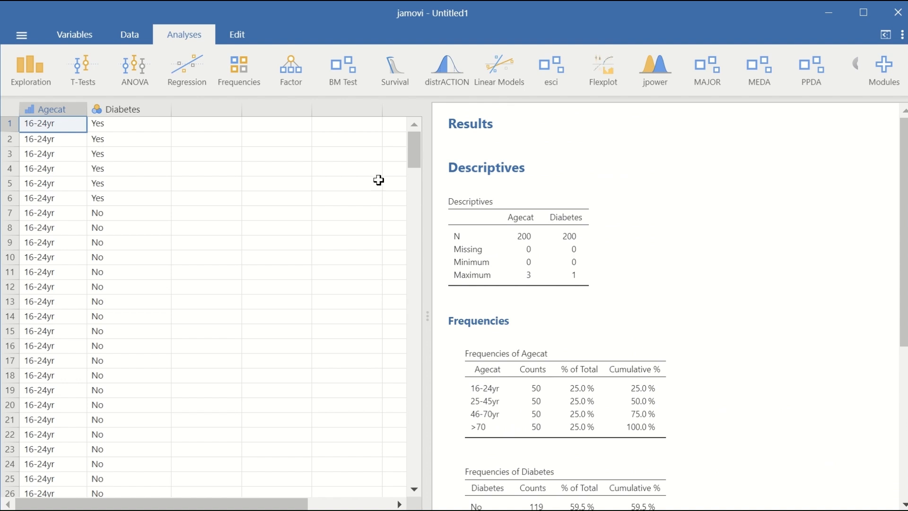
# Step: Set up a binomial logistic regression with Diabetes as the dependent variable and Agecat as a factor
pyautogui.click(184, 74)
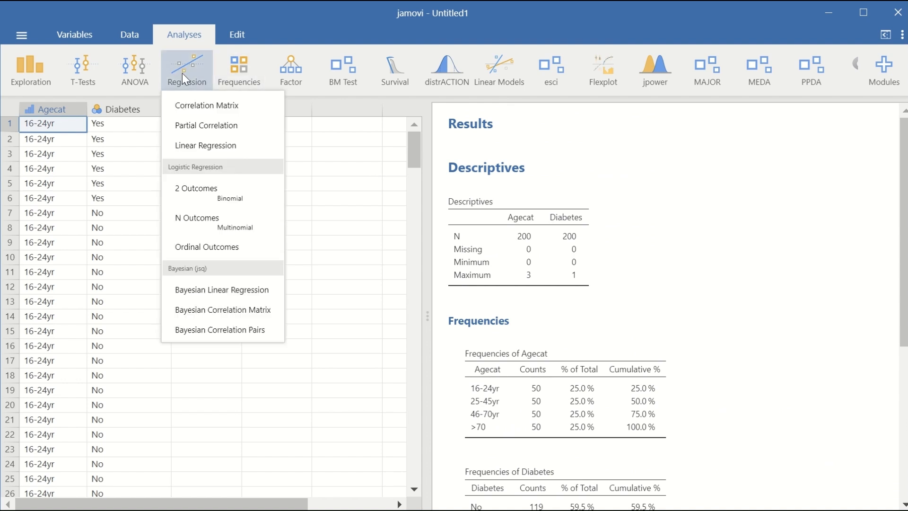
pyautogui.click(225, 203)
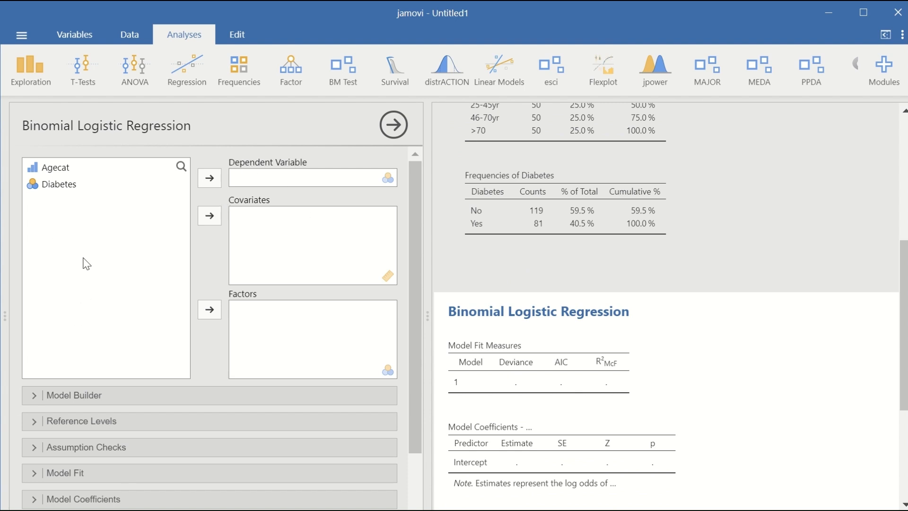
pyautogui.click(63, 189)
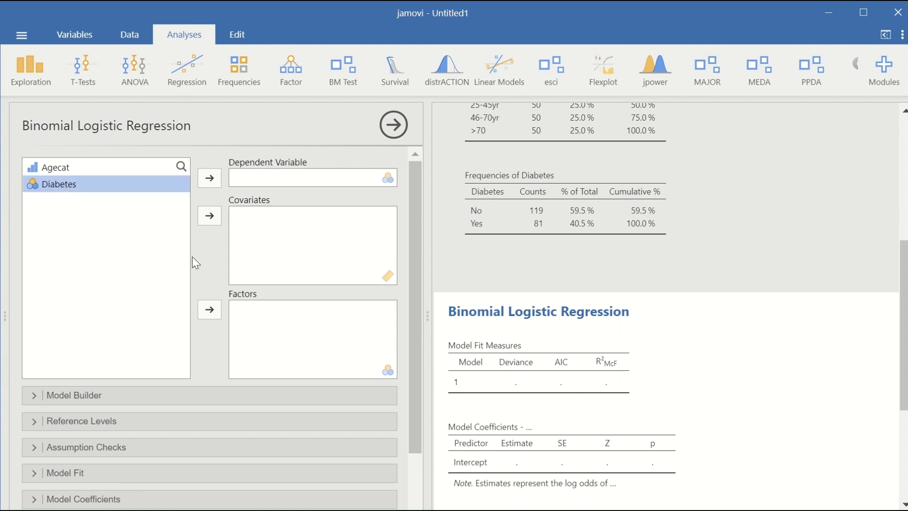
pyautogui.click(209, 178)
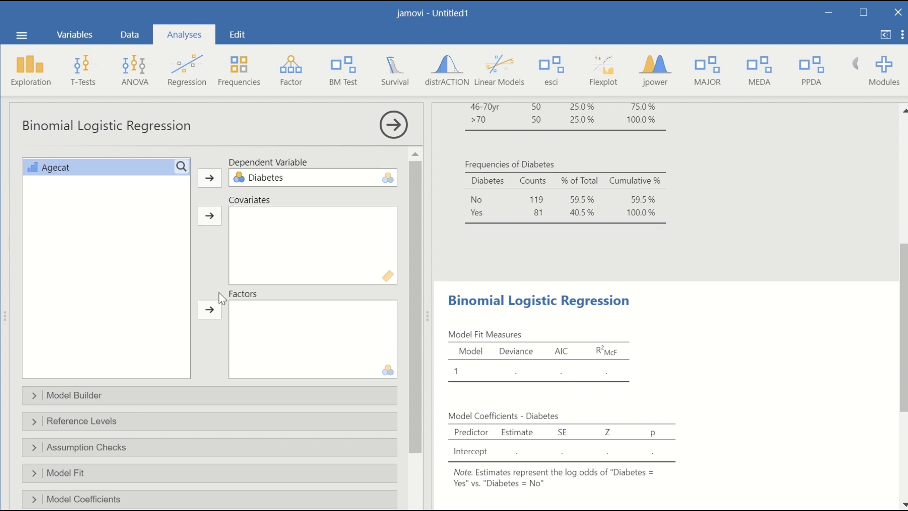
pyautogui.click(209, 310)
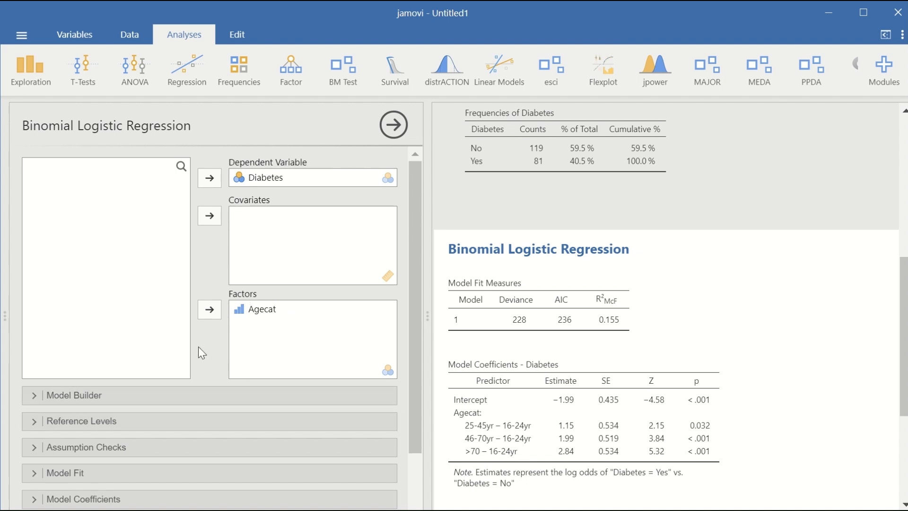
# Step: Set the regression's reference levels to No for Diabetes and 16-24yr for Agecat
pyautogui.scroll(-3, 197, 347)
pyautogui.click(111, 319)
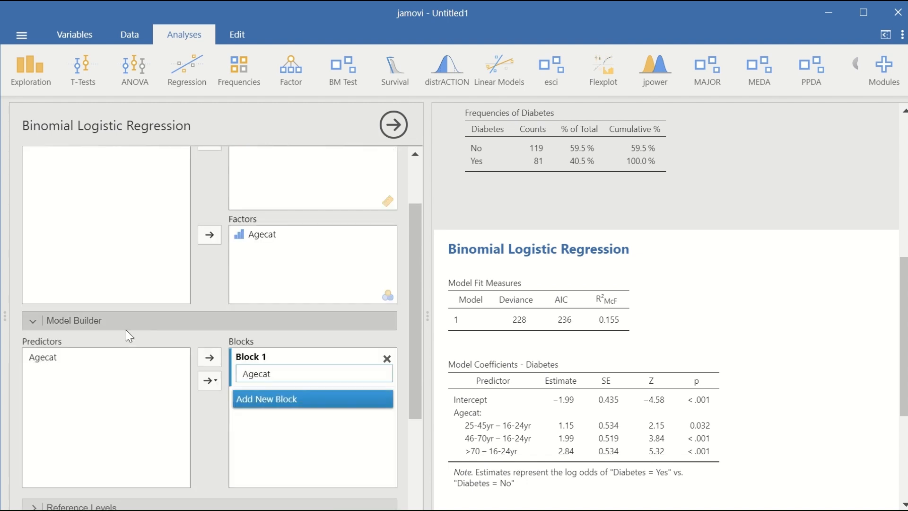
pyautogui.click(34, 319)
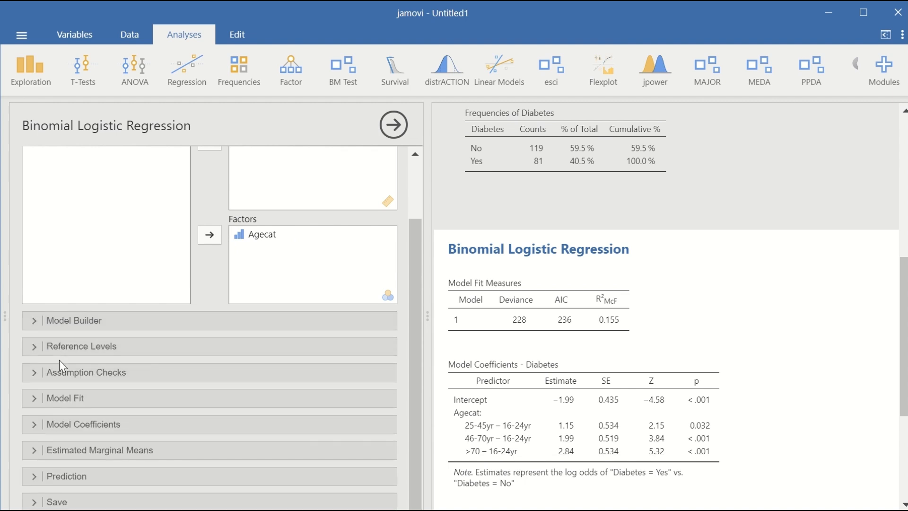
pyautogui.click(56, 347)
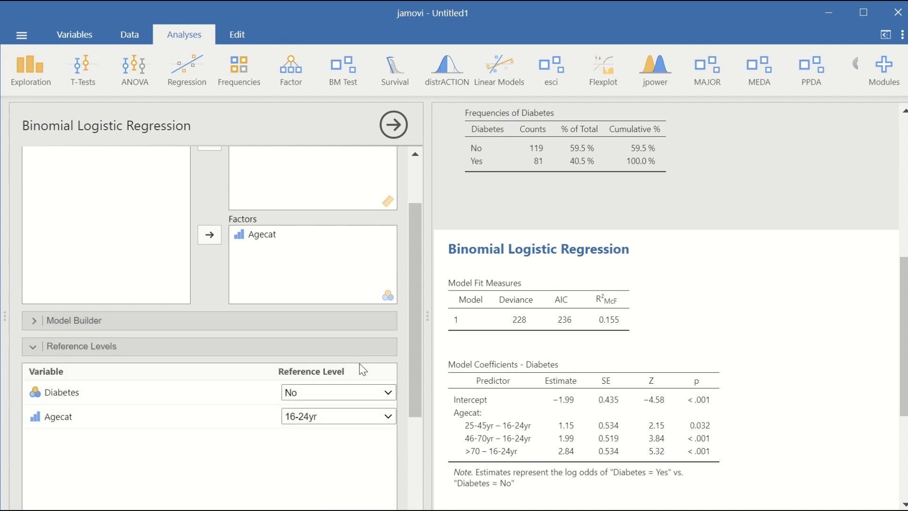
pyautogui.scroll(-3, 365, 352)
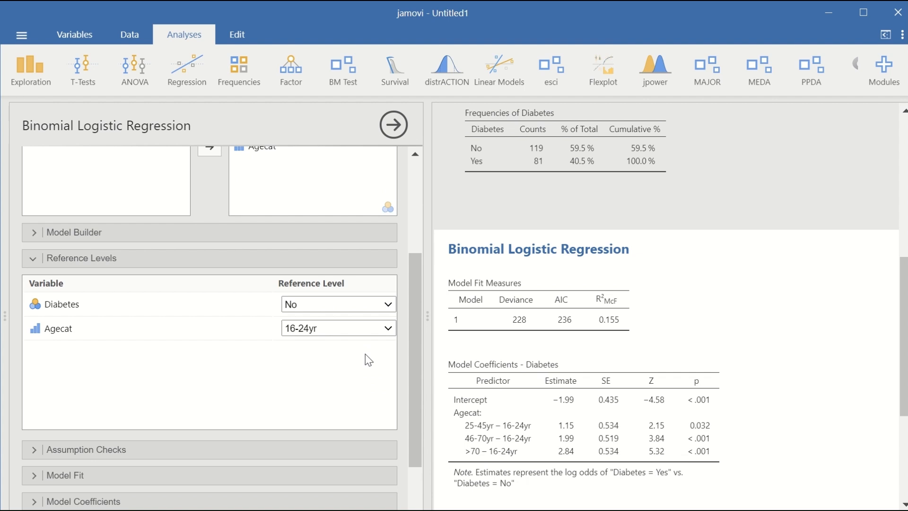
pyautogui.click(347, 308)
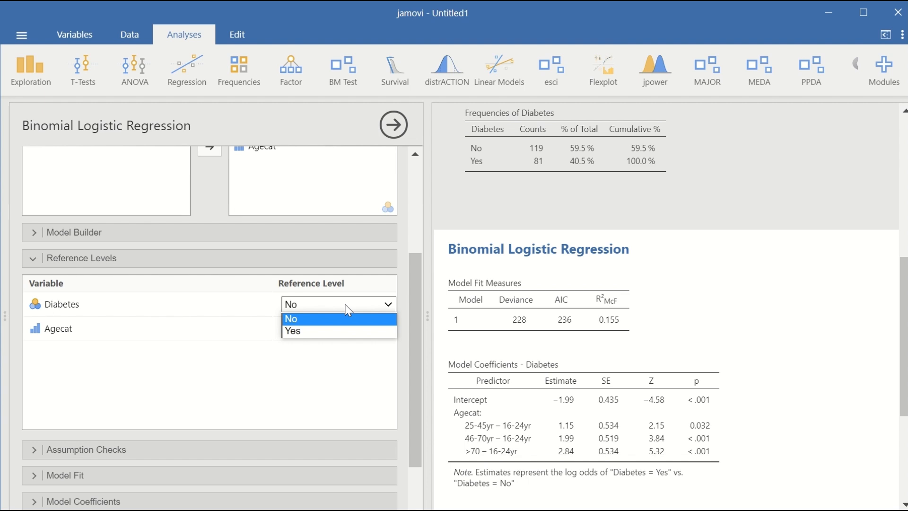
pyautogui.click(188, 278)
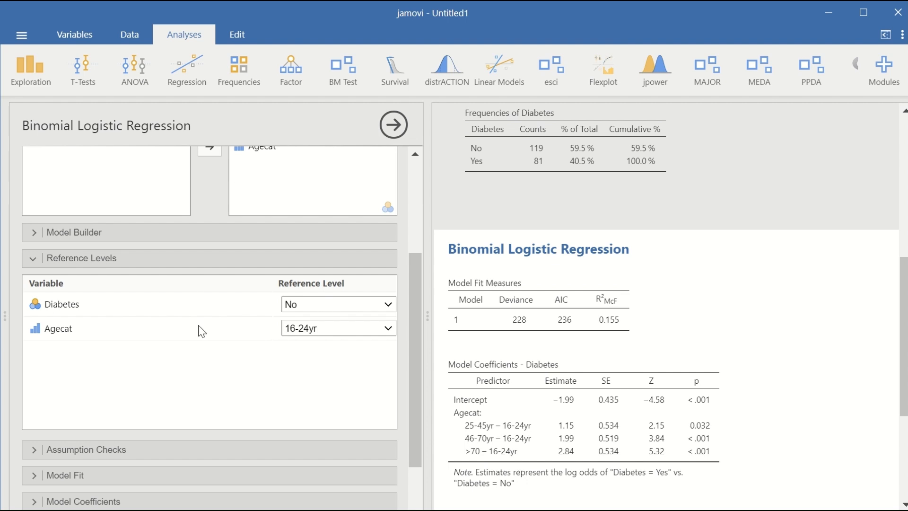
pyautogui.click(386, 329)
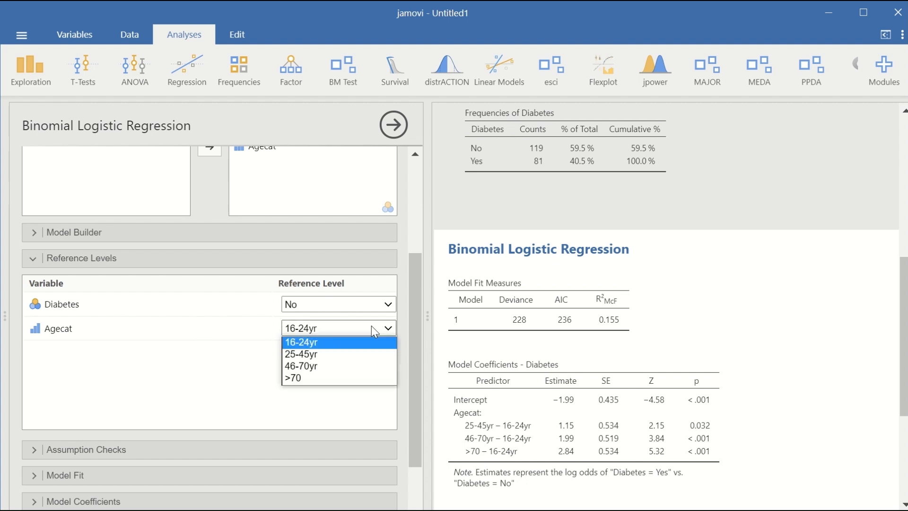
pyautogui.click(335, 336)
pyautogui.scroll(-2, 63, 370)
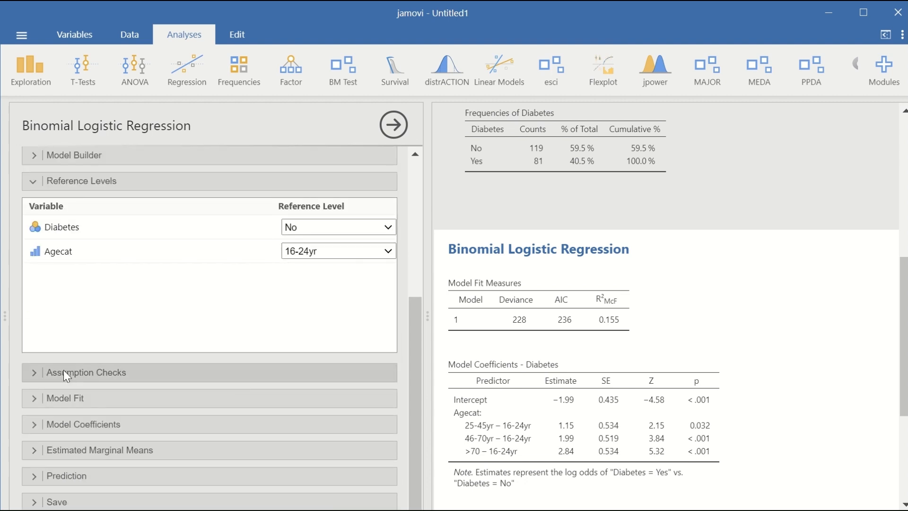
# Step: Add Cox & Snell's R² and Nagelkerke's R² to the model fit measures
pyautogui.click(37, 376)
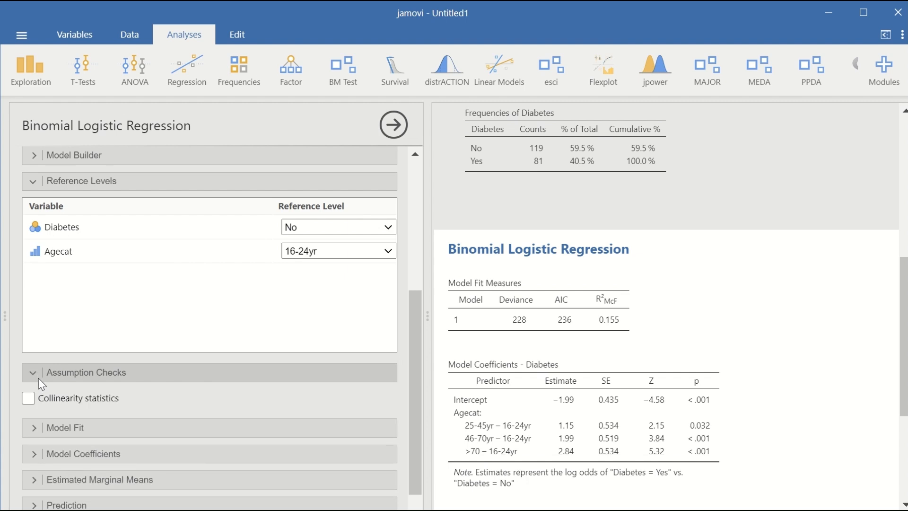
pyautogui.click(33, 376)
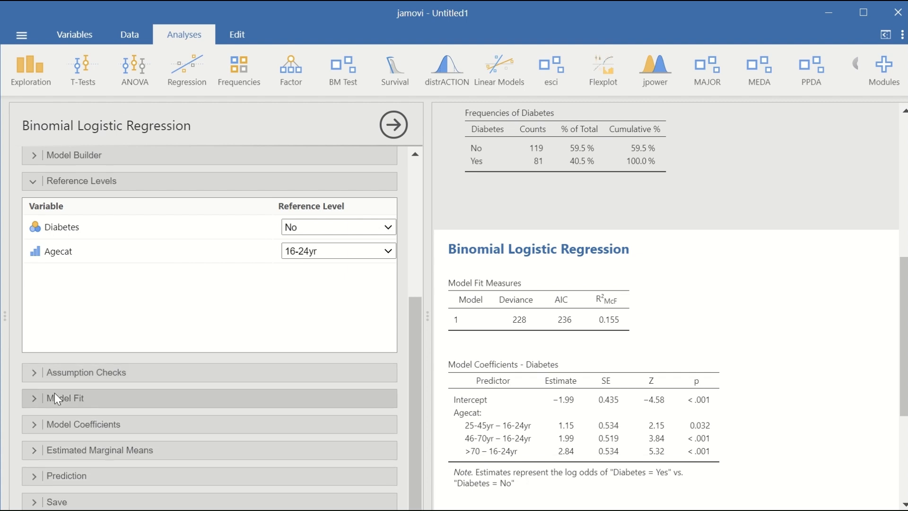
pyautogui.click(31, 395)
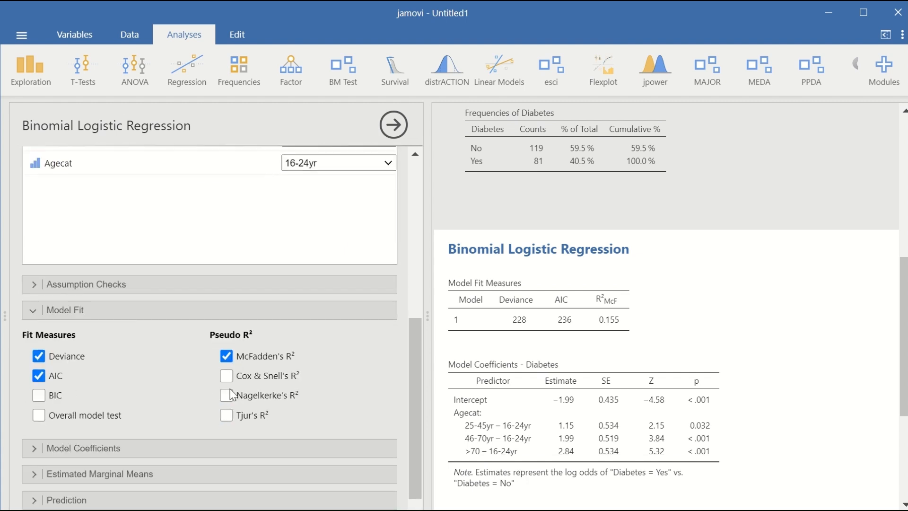
pyautogui.click(230, 377)
pyautogui.click(227, 395)
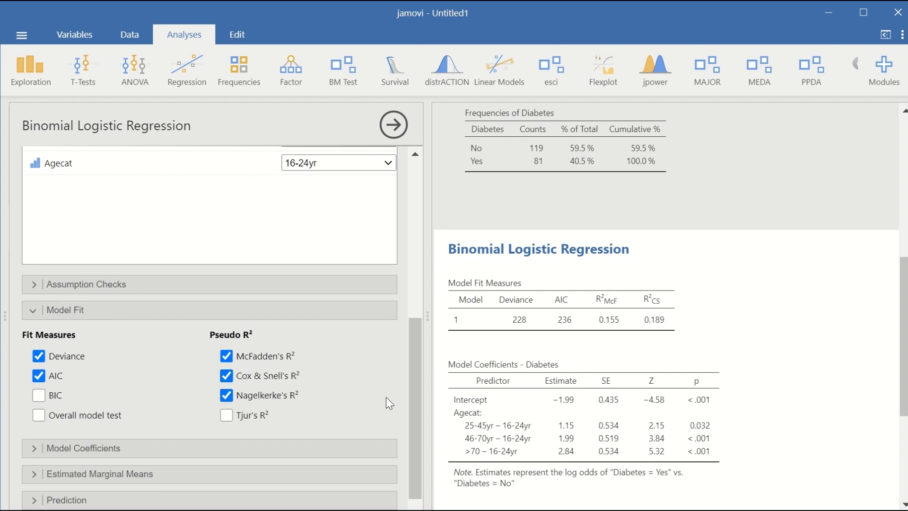
# Step: Include the odds ratio with its 95% confidence interval in the model coefficients
pyautogui.scroll(-1, 326, 386)
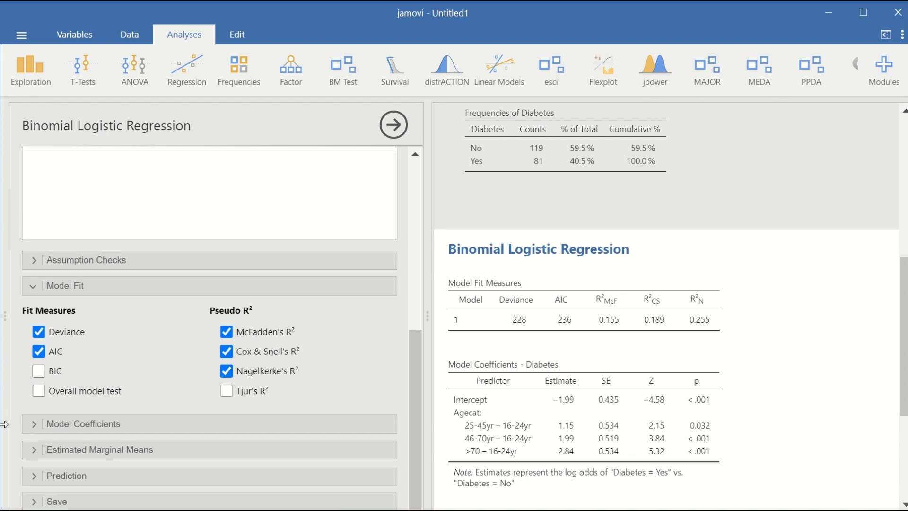
pyautogui.click(307, 423)
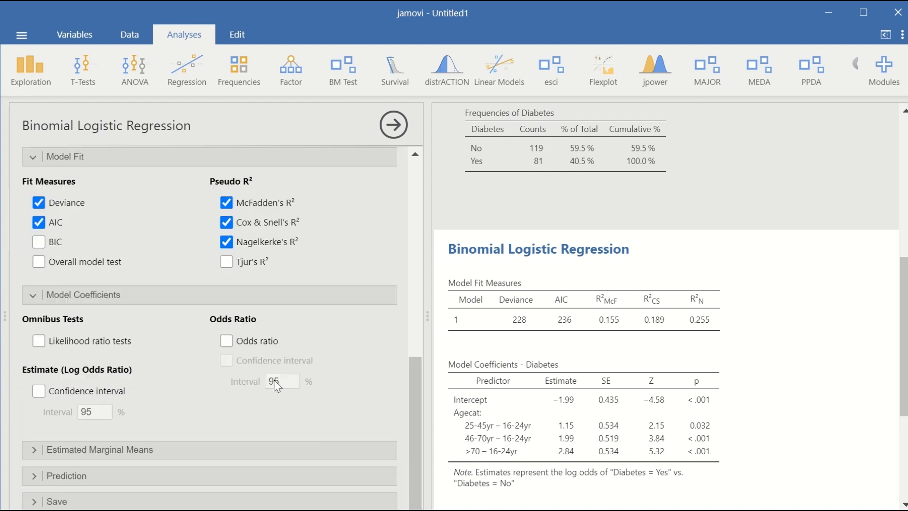
pyautogui.click(227, 340)
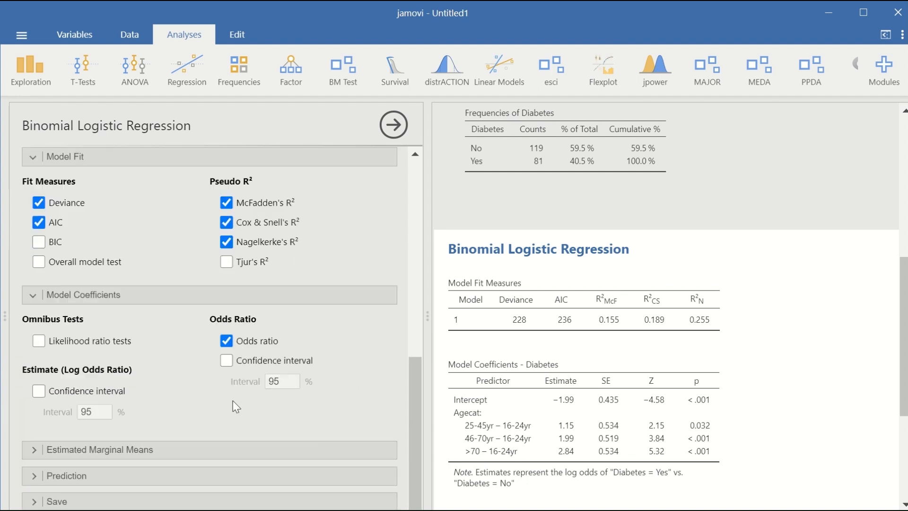
pyautogui.click(227, 359)
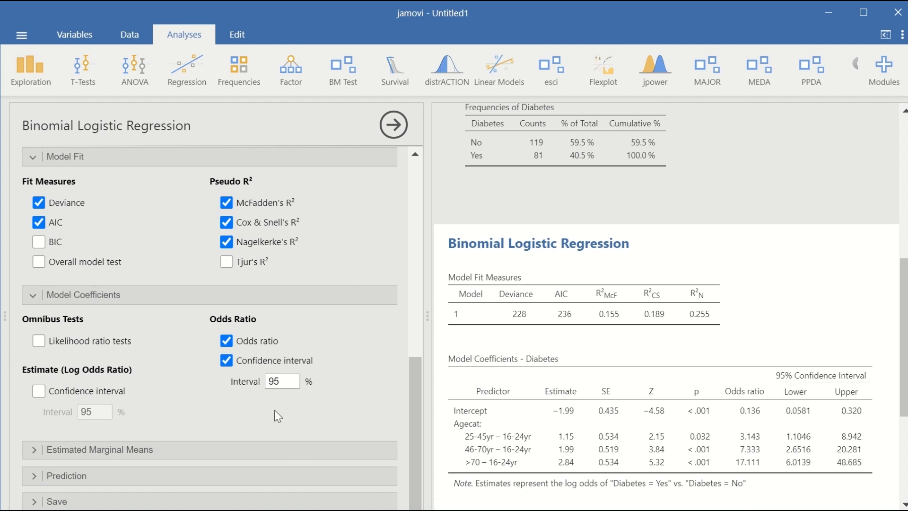
pyautogui.click(42, 450)
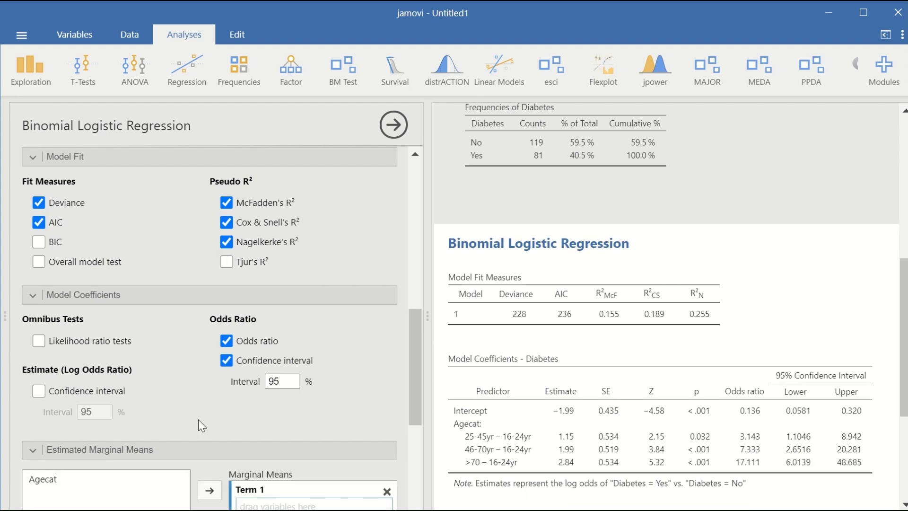
pyautogui.click(35, 276)
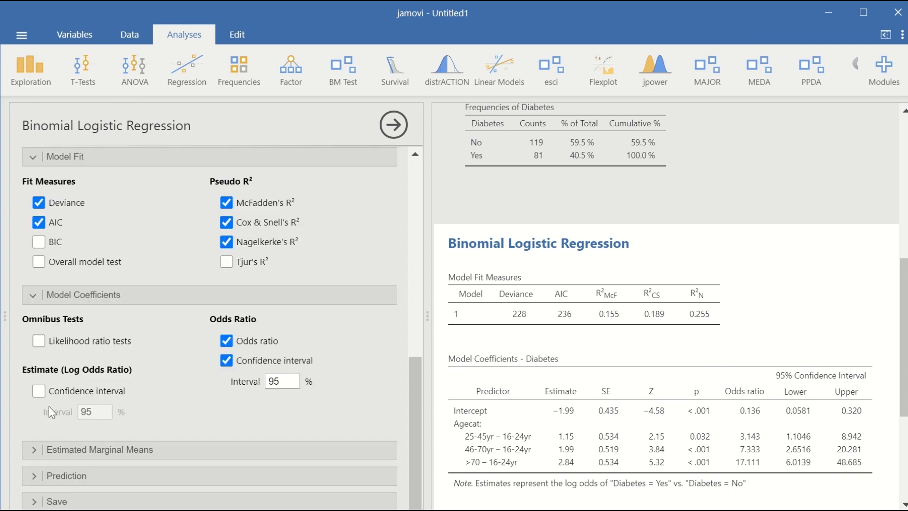
pyautogui.click(30, 472)
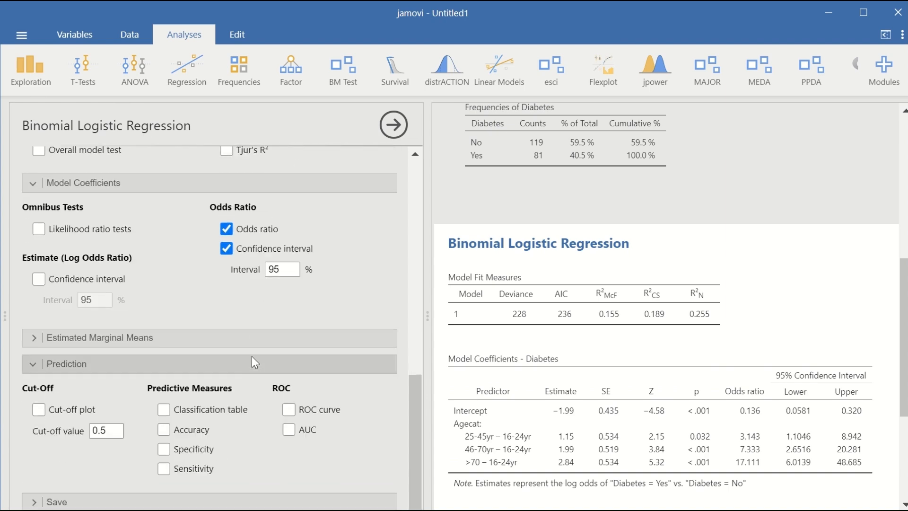
pyautogui.click(25, 357)
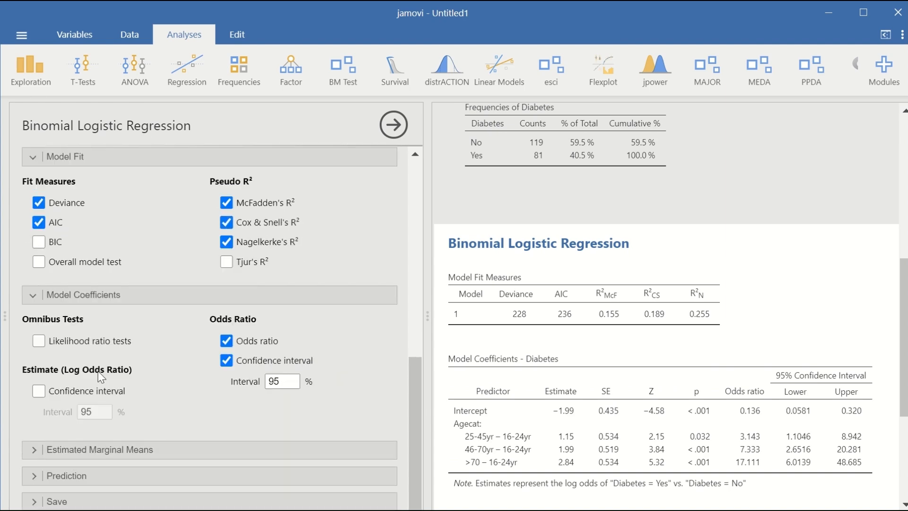
# Step: Review the model fit and the Diabetes coefficients with odds ratios per age category, and close the regression options
pyautogui.scroll(-4, 802, 263)
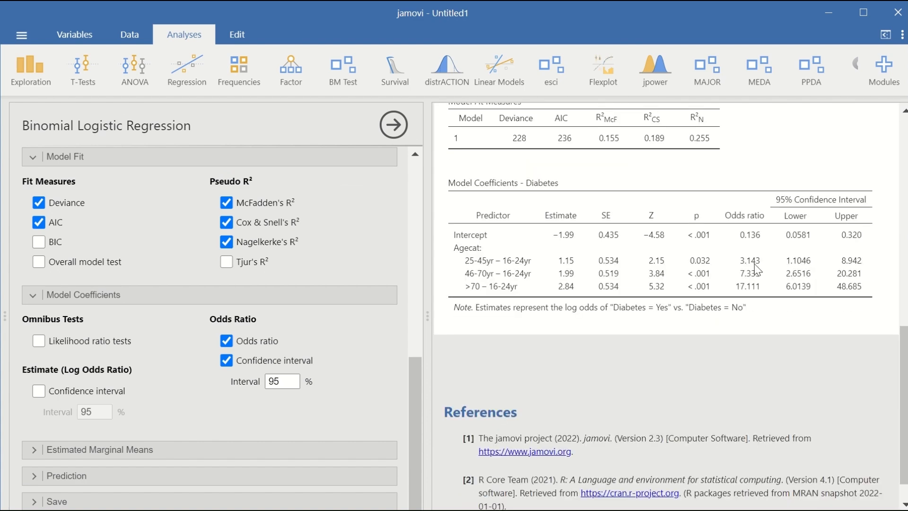
pyautogui.scroll(2, 753, 270)
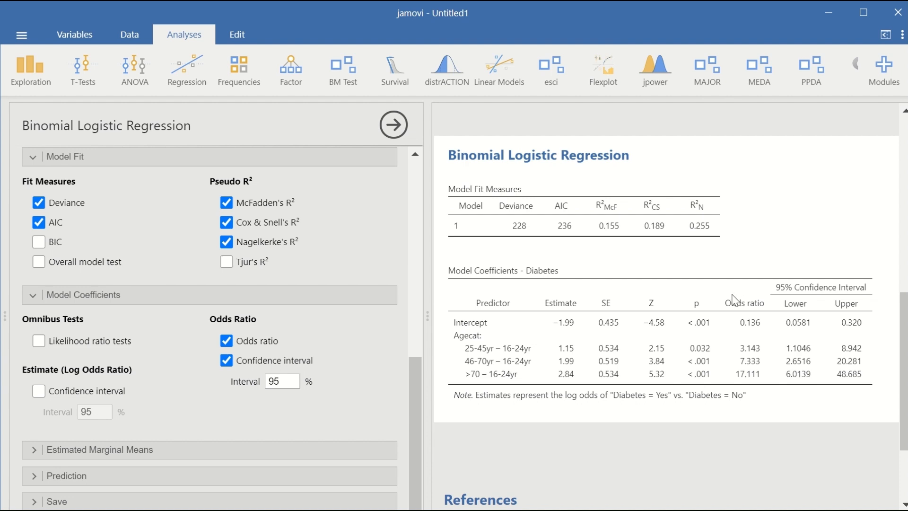
pyautogui.scroll(-2, 732, 294)
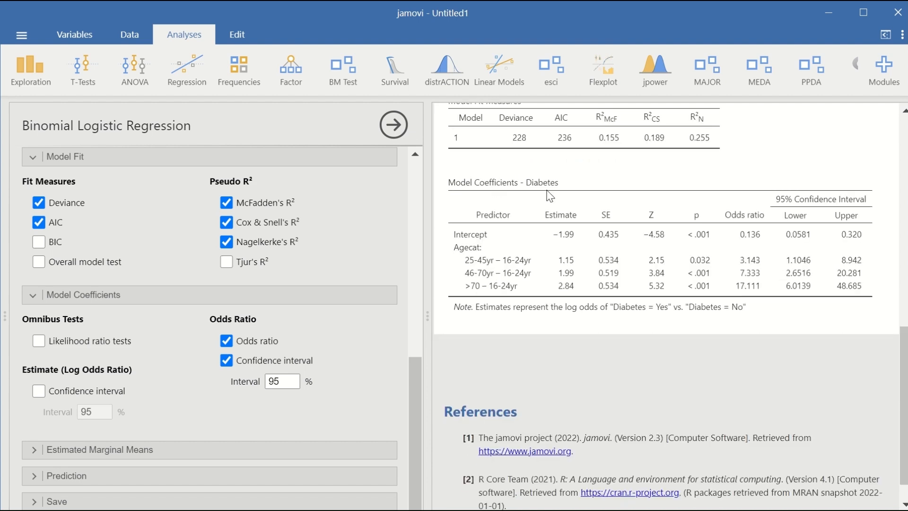
pyautogui.click(834, 216)
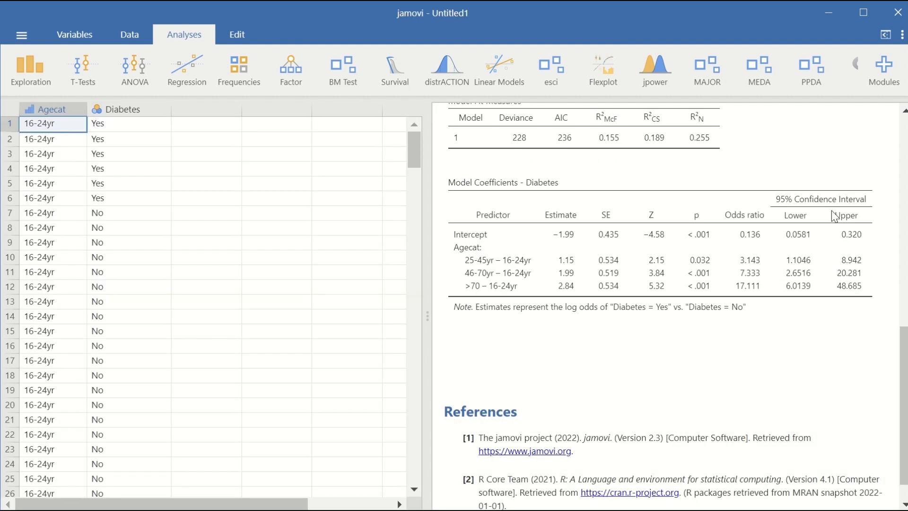